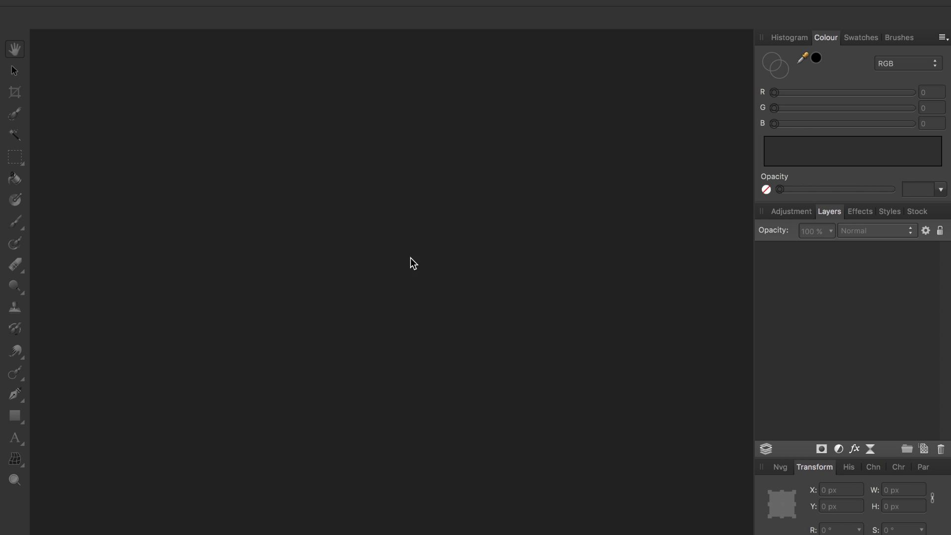
- Open the images Acne.jpg and Car.jpg together from the Top 10 folder
mouse_move(136, 1)
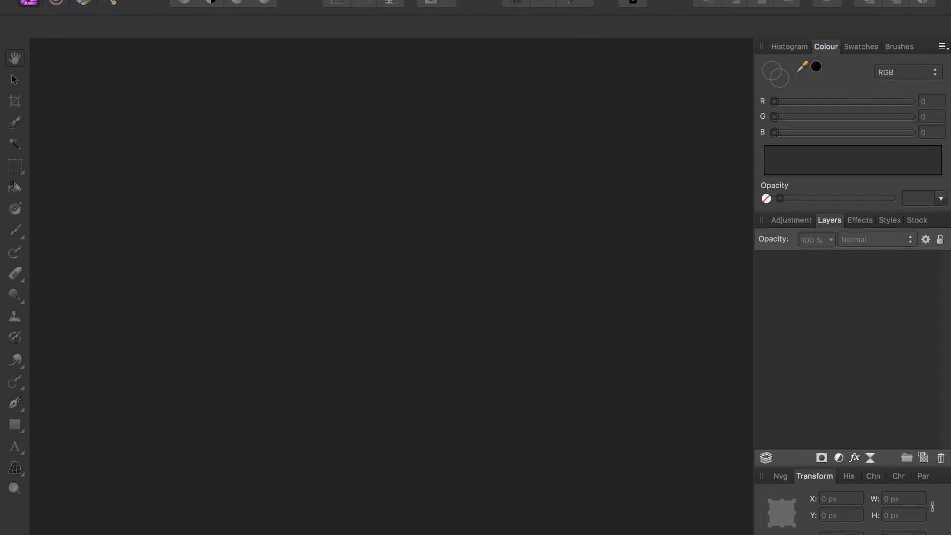
click(135, 1)
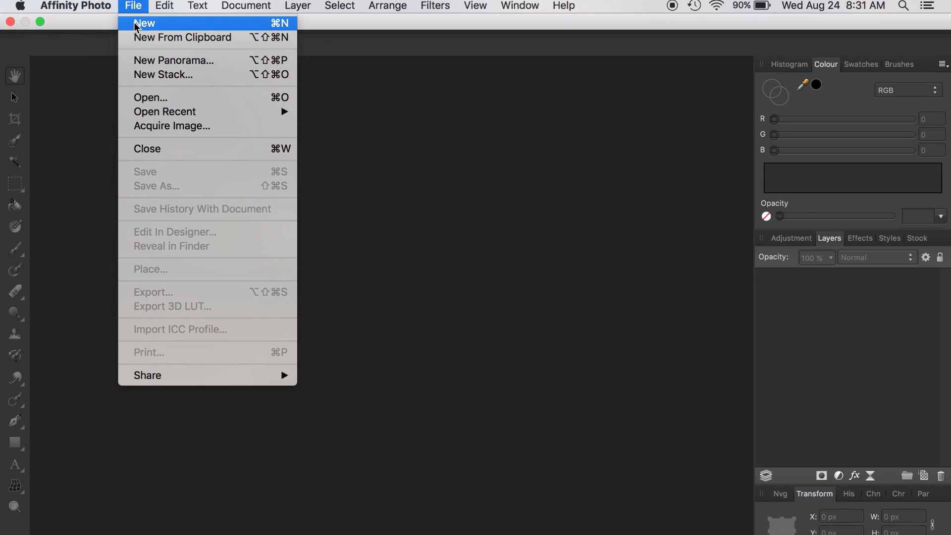
click(148, 99)
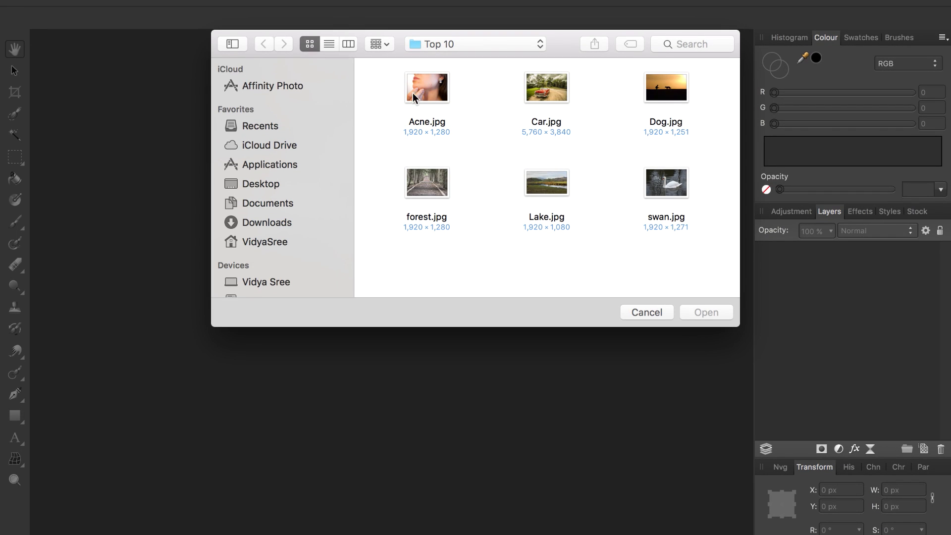
click(433, 98)
super+click(536, 100)
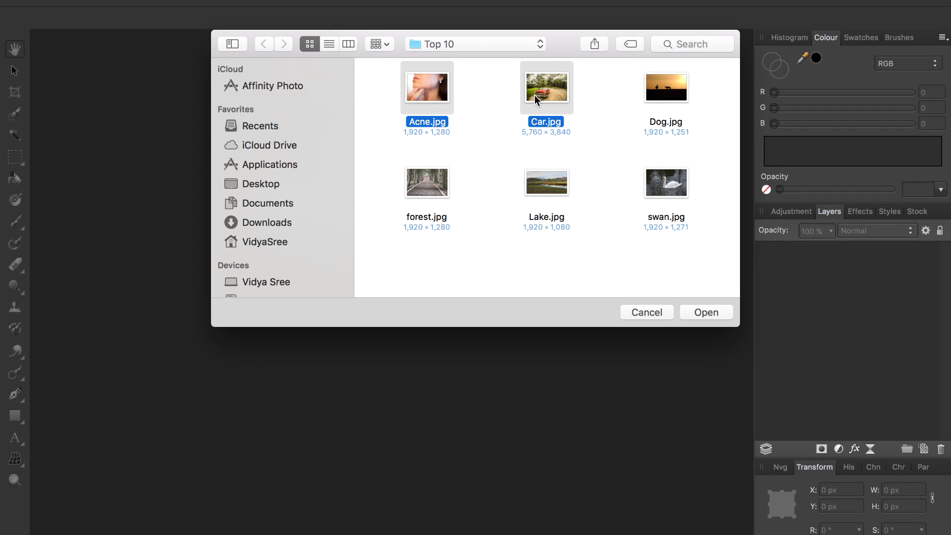
click(700, 312)
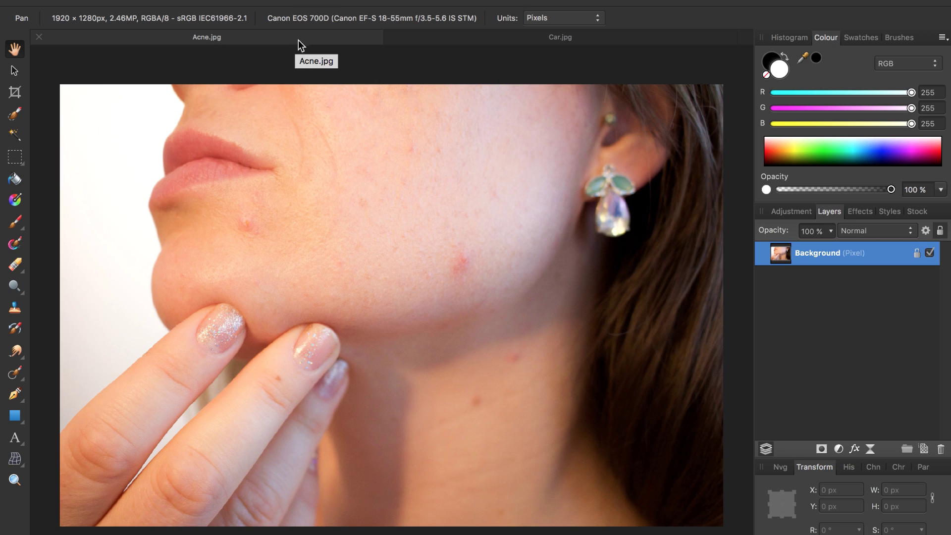
- Switch between the two open images and bring Car.jpg to the front
click(456, 40)
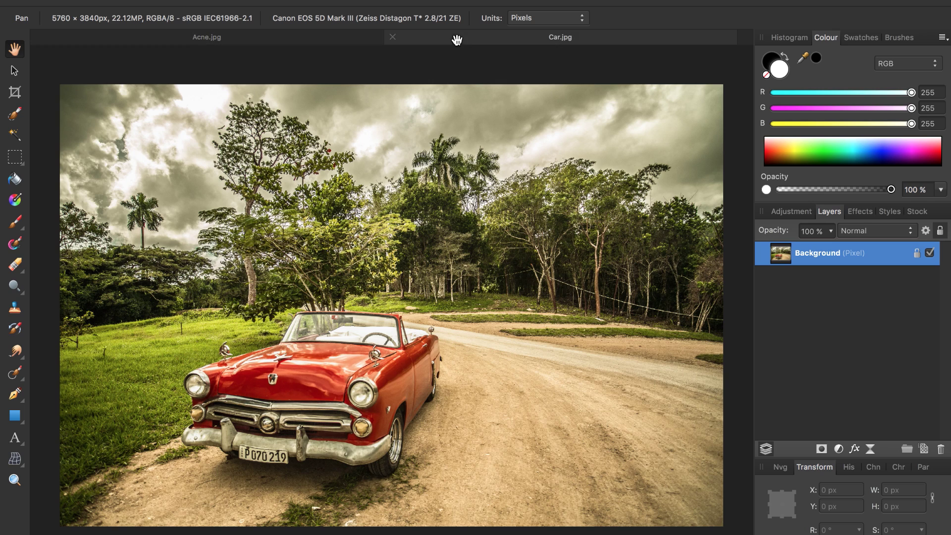
click(285, 41)
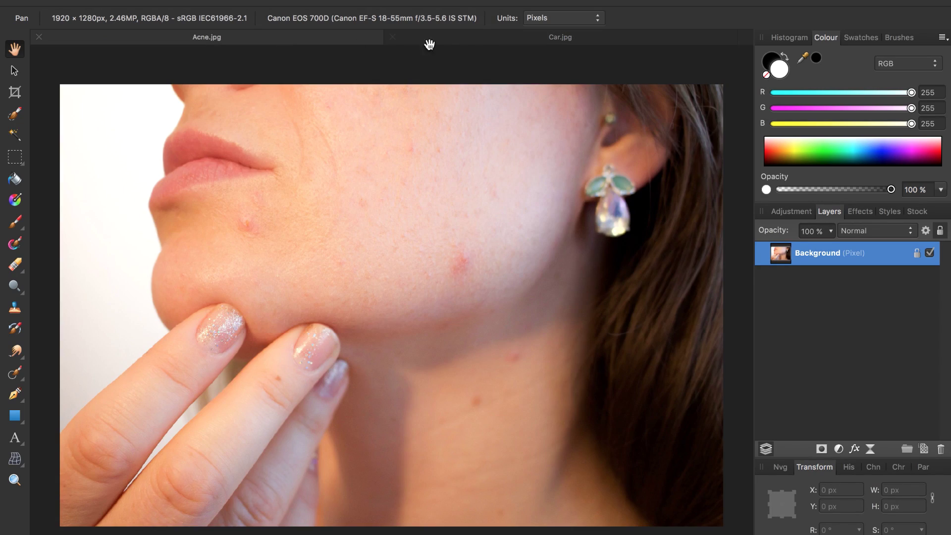
click(480, 41)
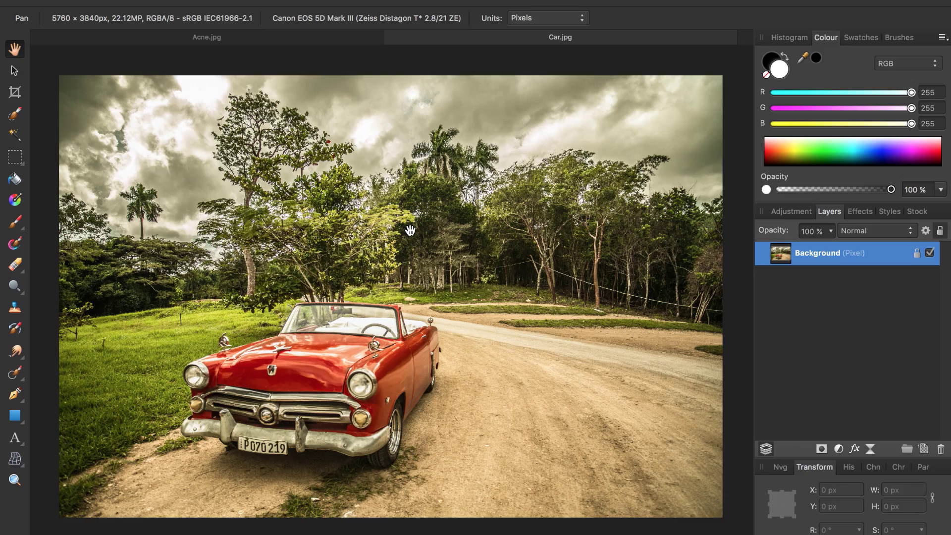
- Examine the car photo at several magnifications and in different positions on the canvas
scroll(410, 230, up, 3)
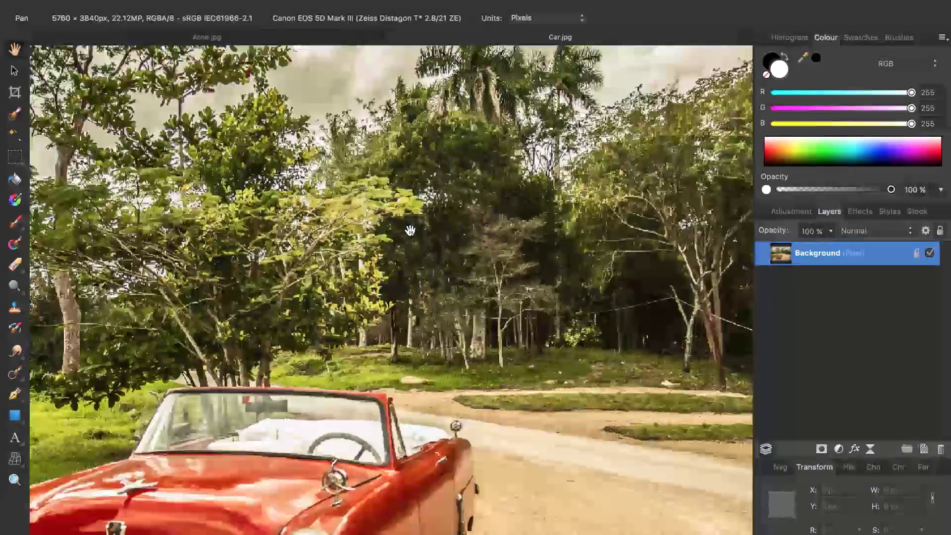
scroll(410, 230, down, 2)
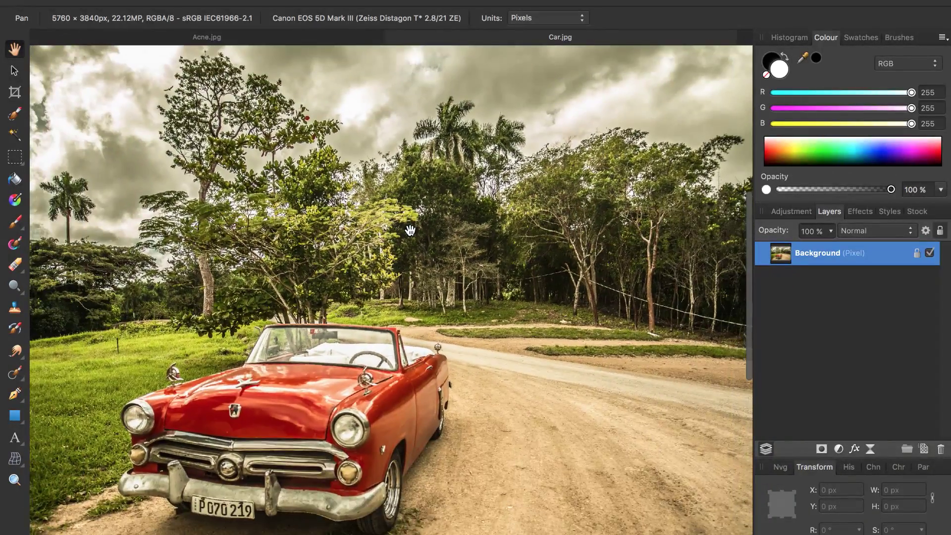
scroll(410, 230, up, 3)
scroll(410, 230, down, 3)
scroll(410, 230, down, 3)
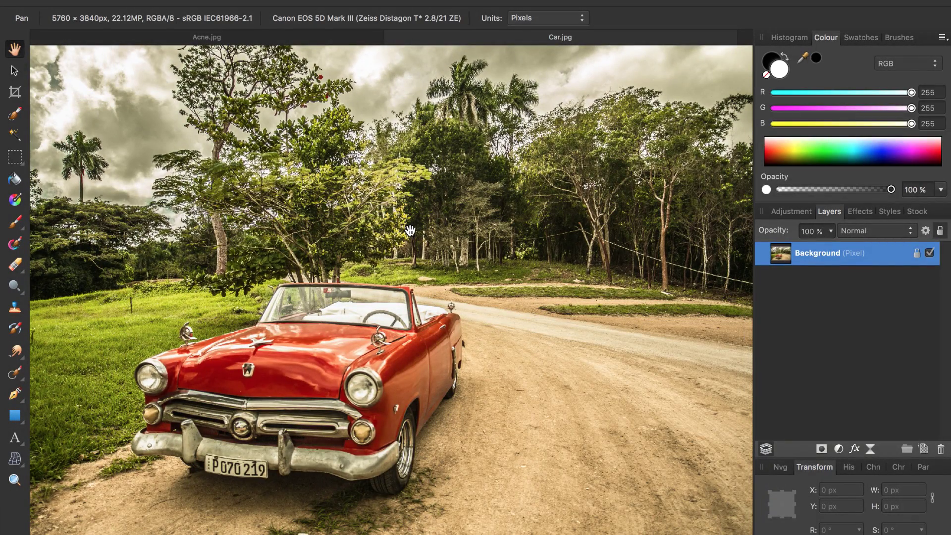
scroll(410, 230, up, 4)
scroll(410, 230, down, 2)
scroll(410, 230, down, 2)
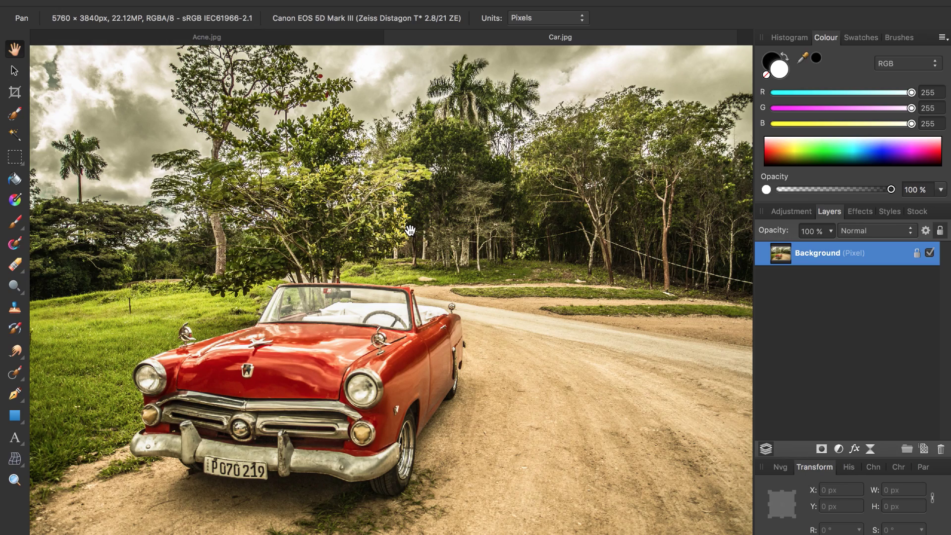
scroll(410, 229, down, 2)
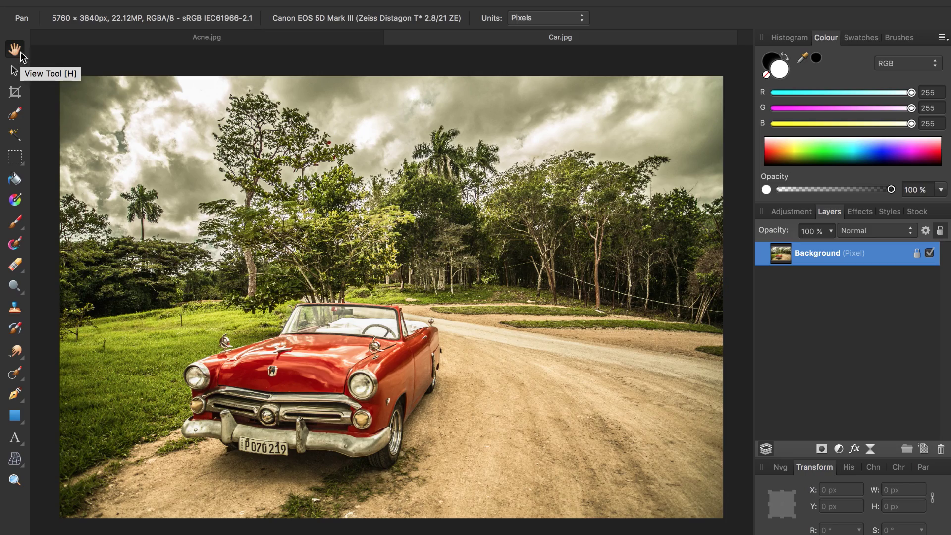
mouse_move(331, 249)
mouse_down()
mouse_move(305, 226)
mouse_move(281, 157)
mouse_move(354, 251)
mouse_move(318, 289)
mouse_move(284, 255)
mouse_move(321, 261)
mouse_move(314, 268)
mouse_move(318, 245)
mouse_up()
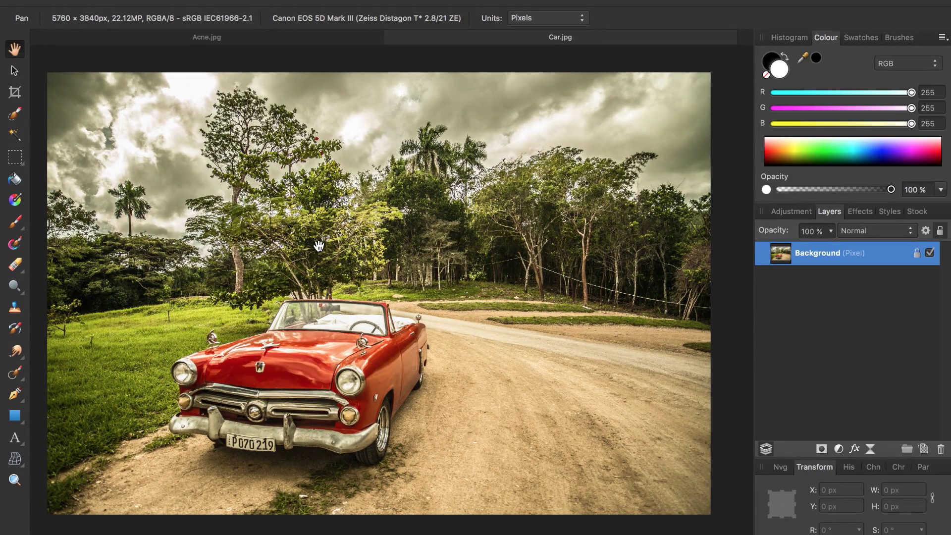
mouse_move(318, 246)
mouse_down()
mouse_move(301, 222)
mouse_move(342, 253)
mouse_move(334, 278)
mouse_move(295, 261)
mouse_move(302, 232)
mouse_move(343, 242)
mouse_move(322, 254)
mouse_move(332, 248)
mouse_up()
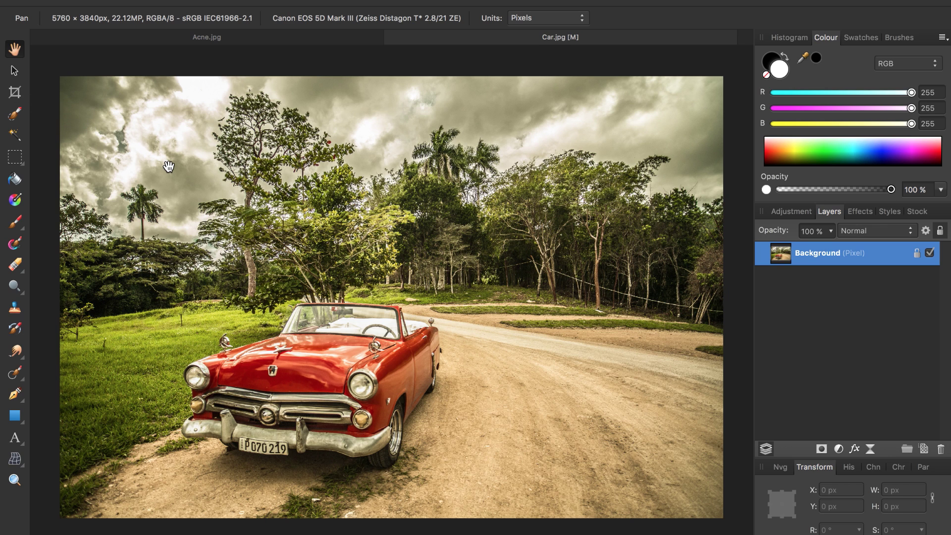
- Try an unconstrained crop of the photo to about 3416 × 3041 px around the car, and undo it
key(c)
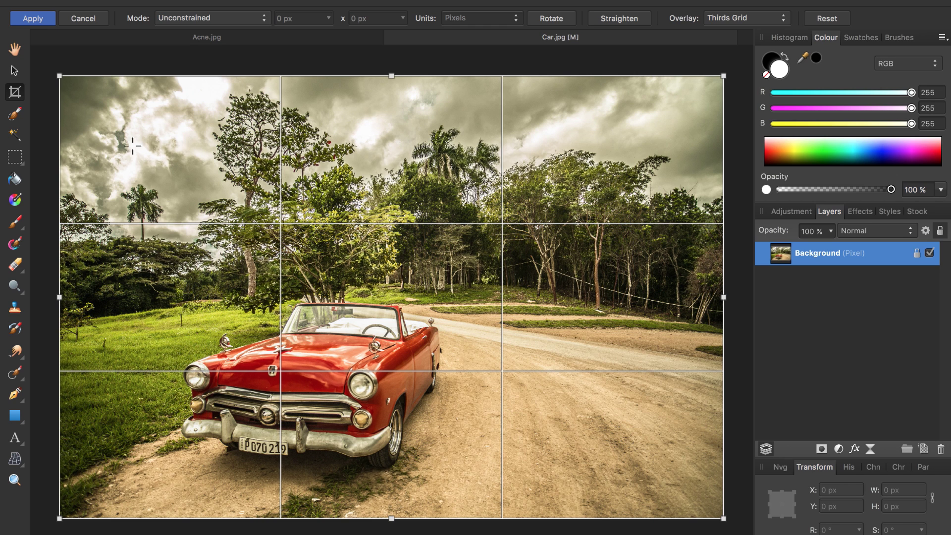
drag(67, 82, 168, 182)
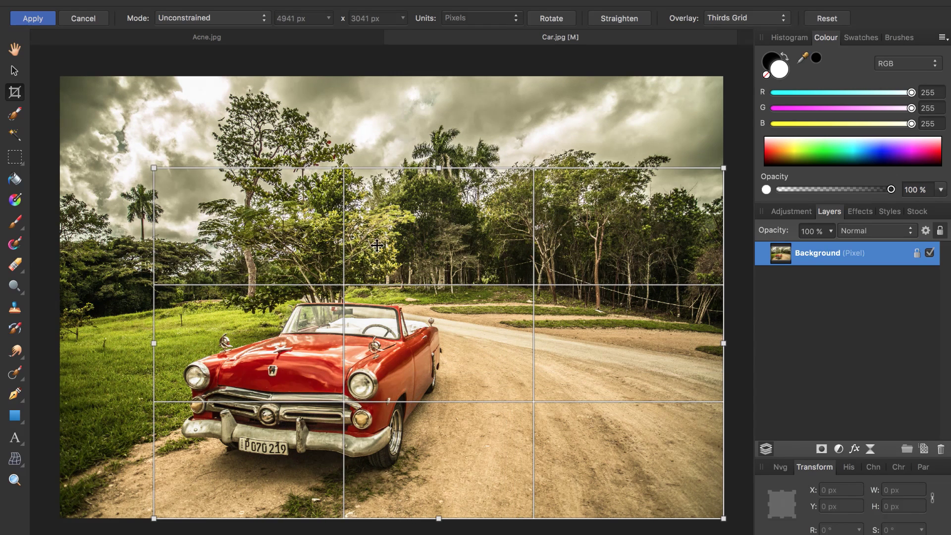
drag(724, 343, 547, 356)
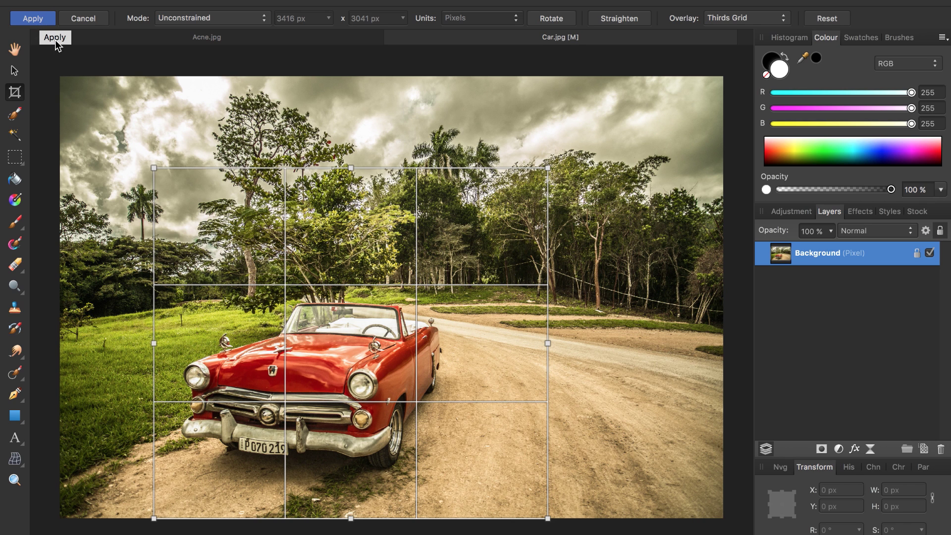
key(Return)
key(h)
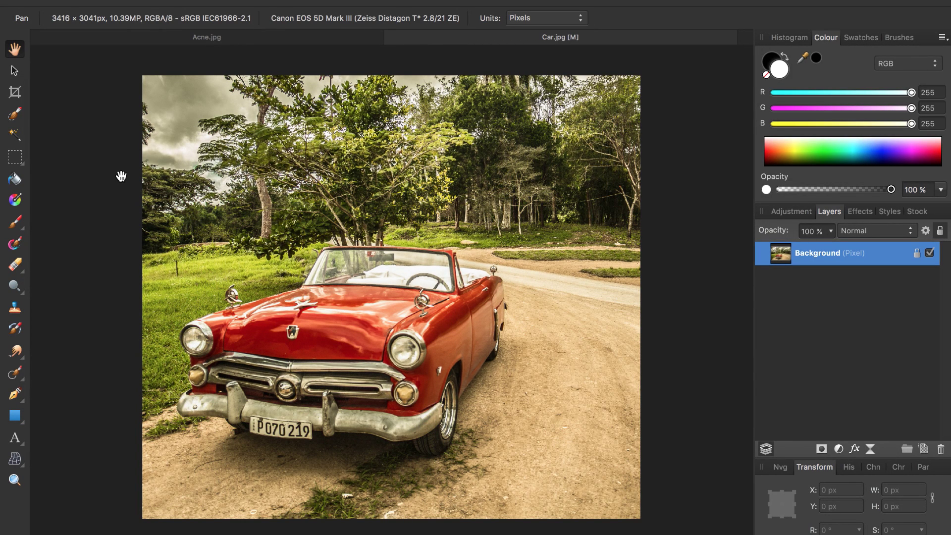
key(ctrl+z)
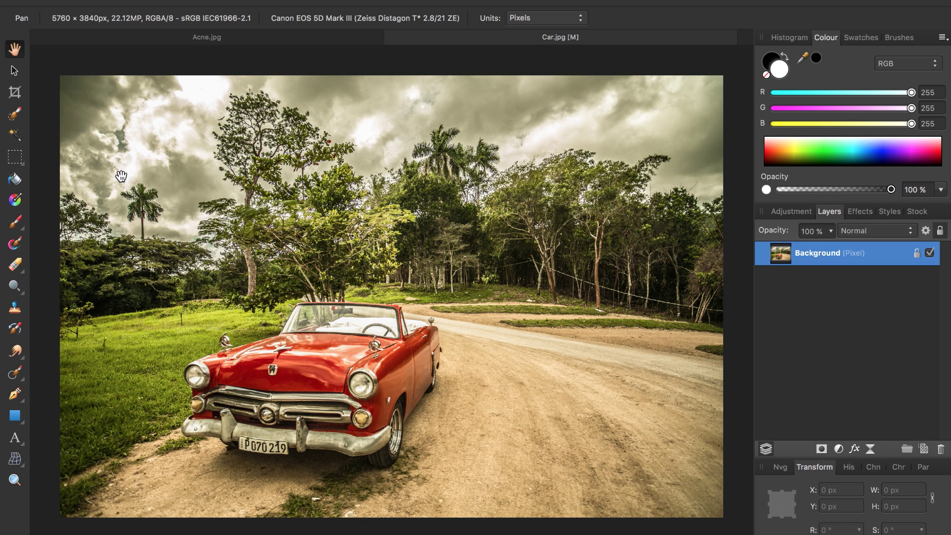
- Try a 1:1 crop of about 2678 × 2678 px framed around the red car, and undo it
key(c)
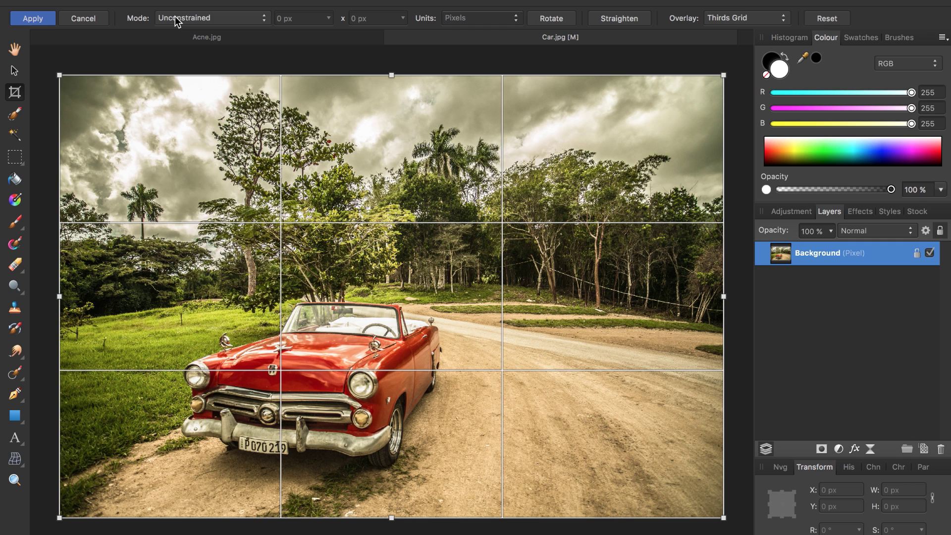
click(191, 20)
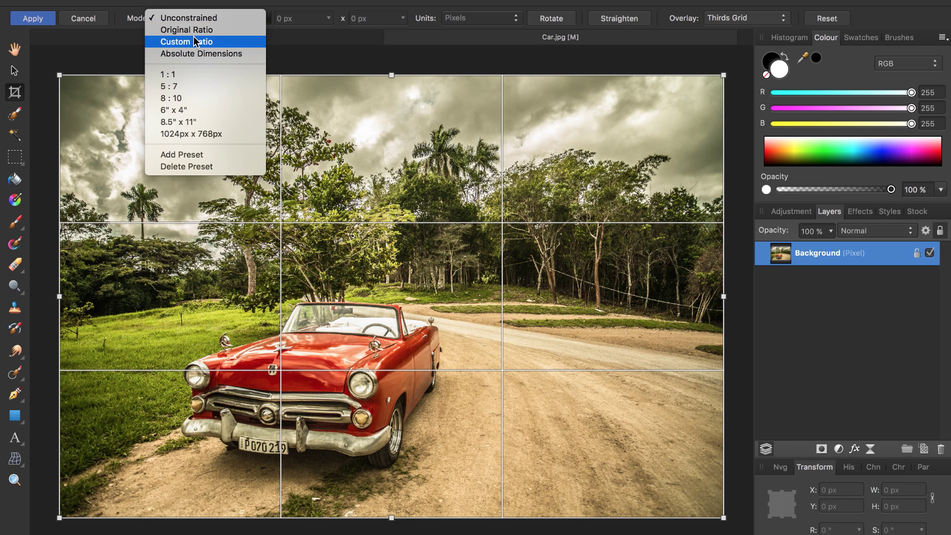
click(193, 76)
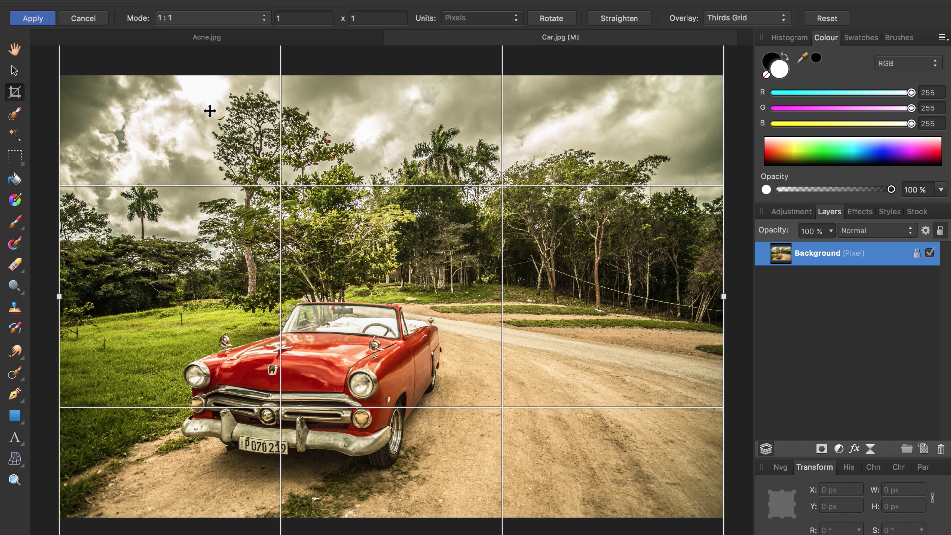
key(ctrl+minus)
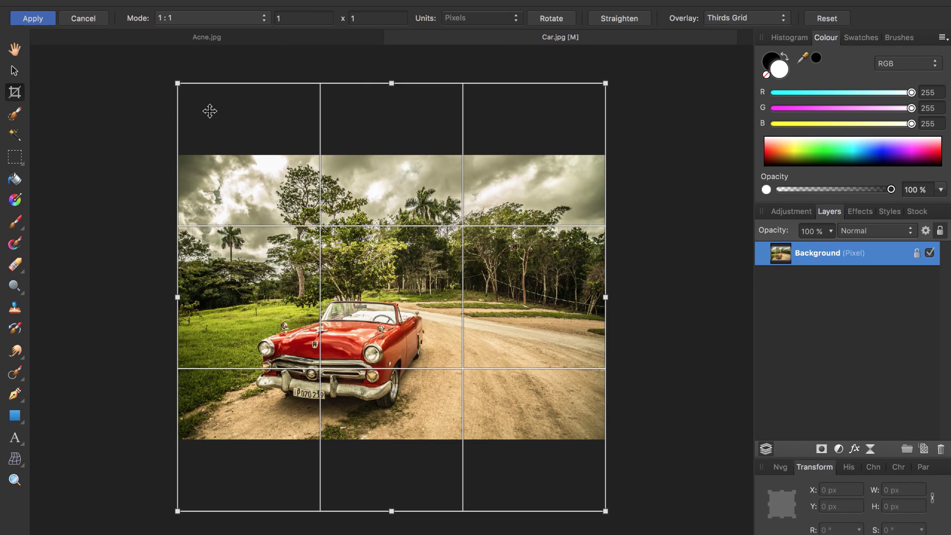
drag(605, 82, 375, 262)
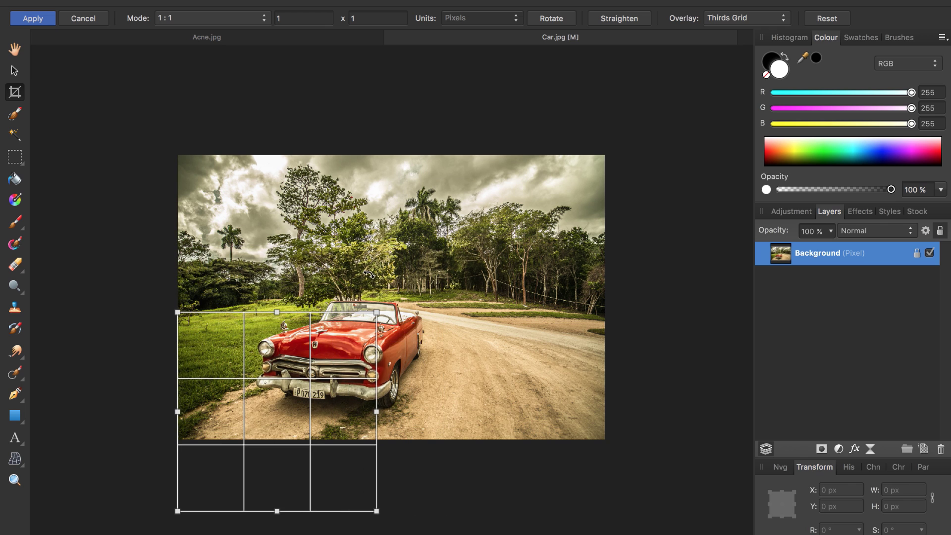
drag(267, 390, 324, 319)
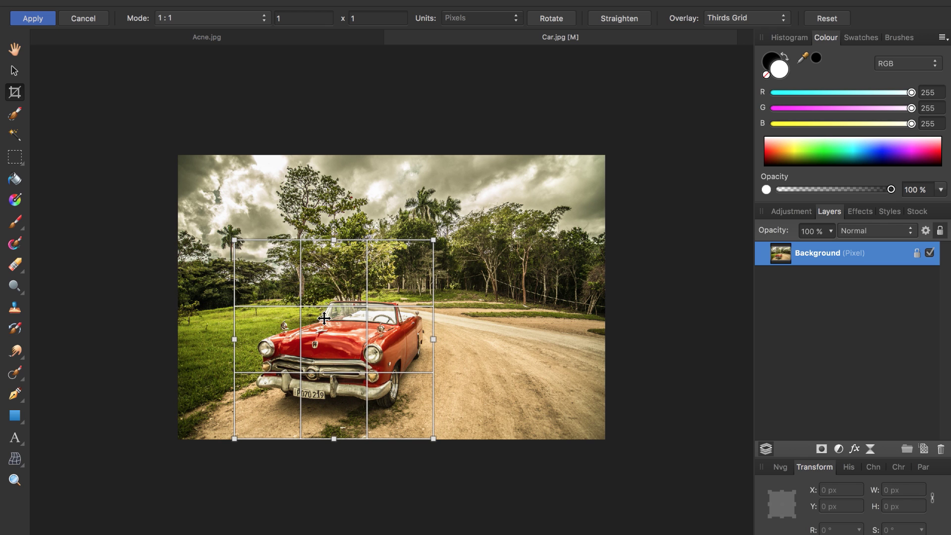
key(h)
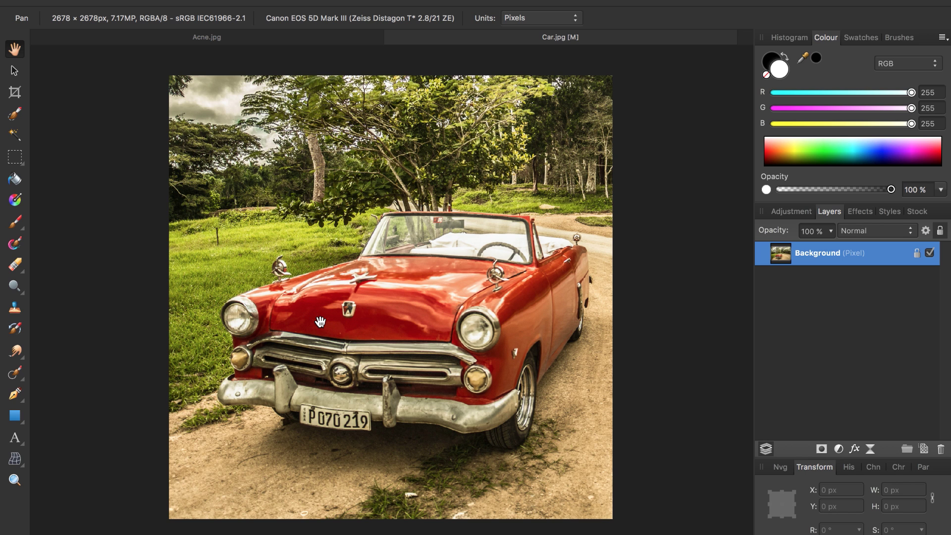
key(ctrl+z)
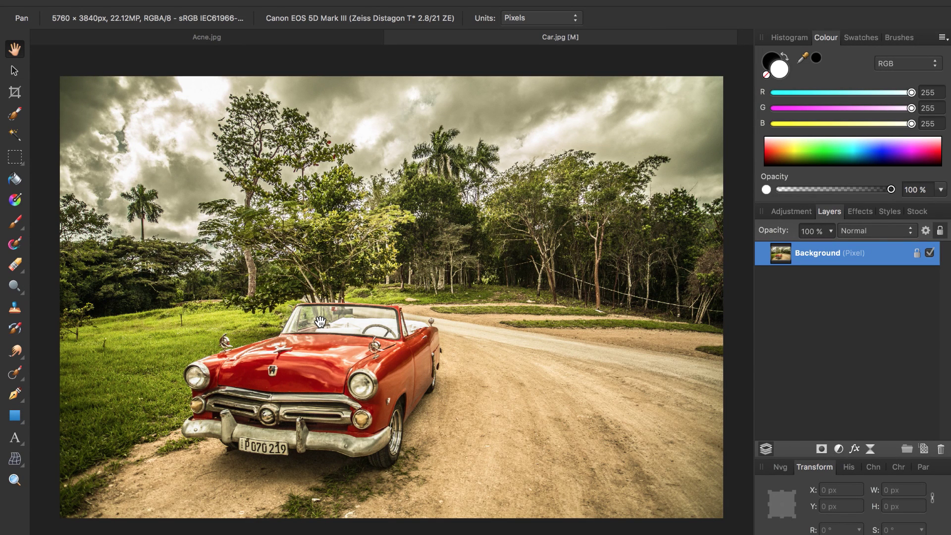
- Straighten the photo with the Crop tool along the upper edge of the car's windshield
key(c)
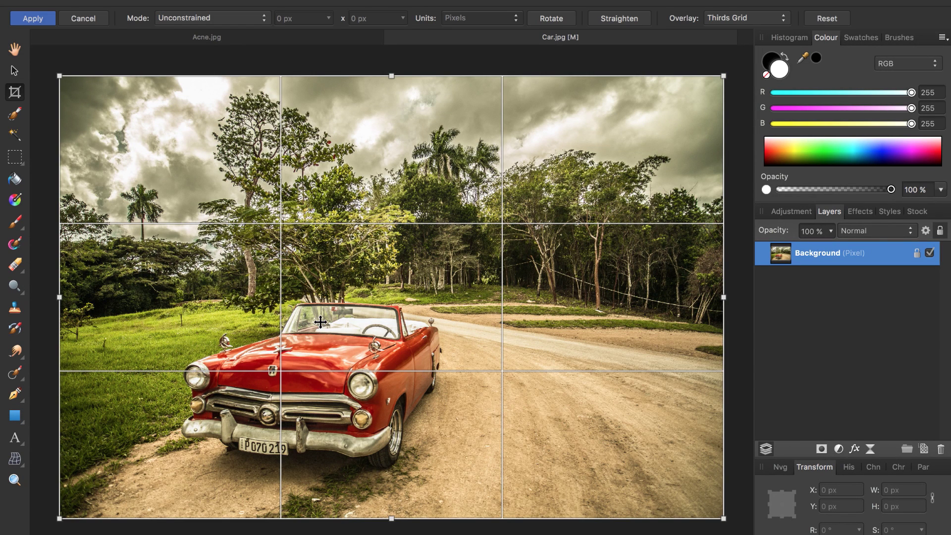
click(619, 19)
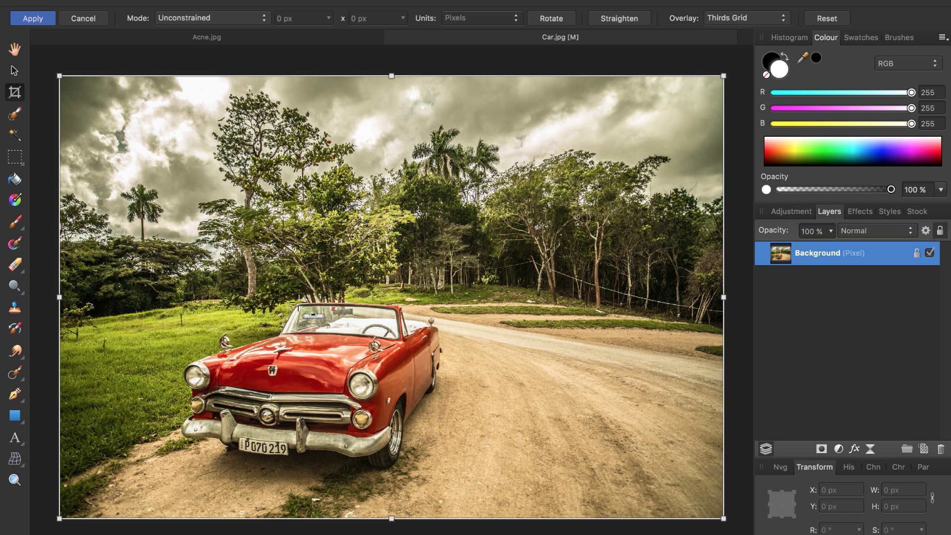
drag(299, 303, 398, 306)
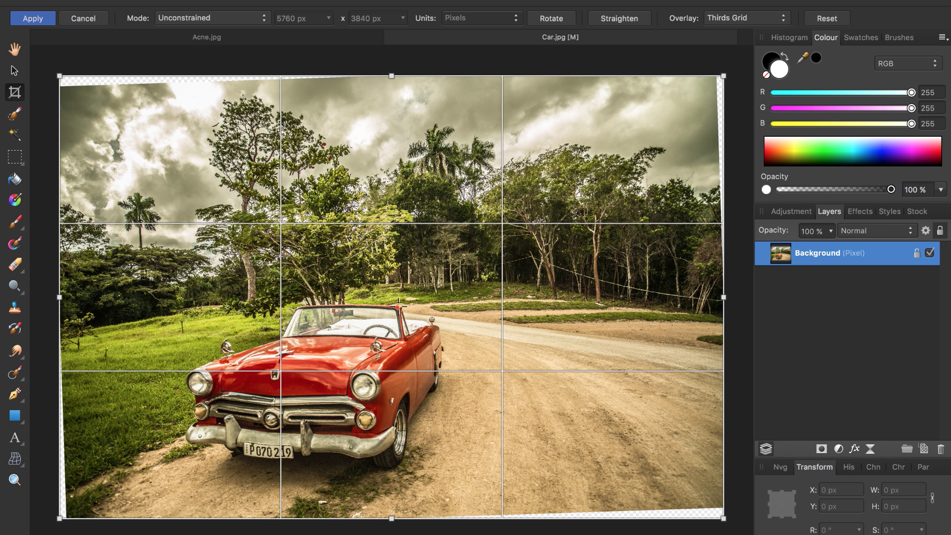
key(h)
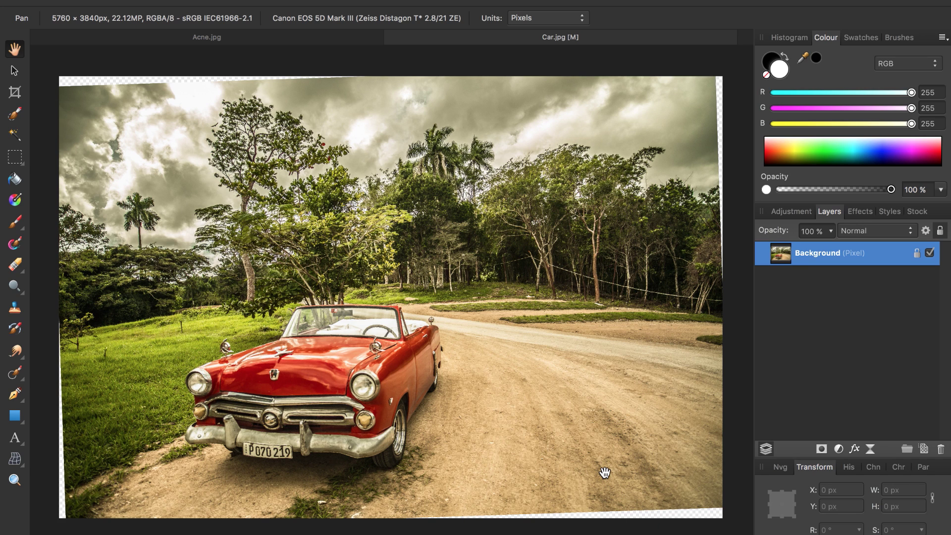
- Crop the straightened car photo unconstrained to about 5566 × 3517 px, trimming the transparent edges on all four sides
key(c)
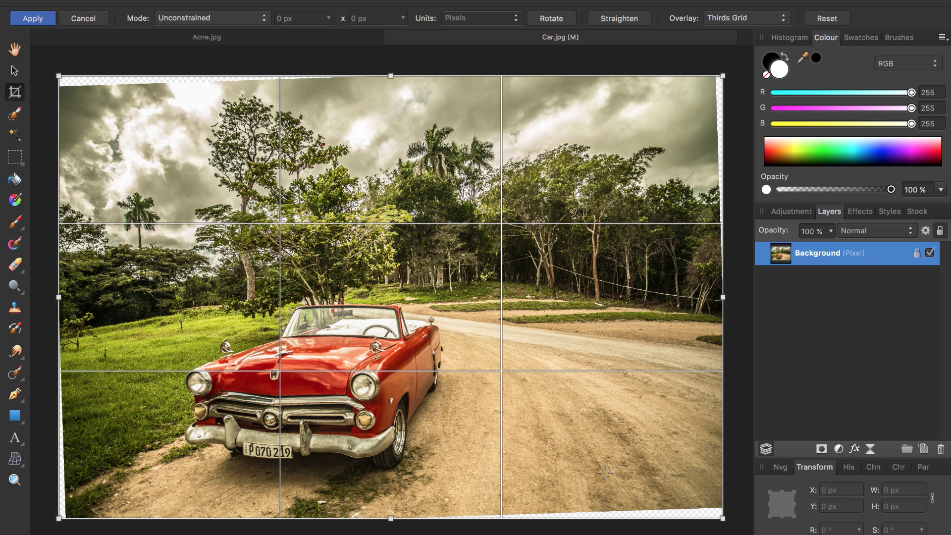
drag(391, 519, 390, 500)
drag(722, 292, 710, 292)
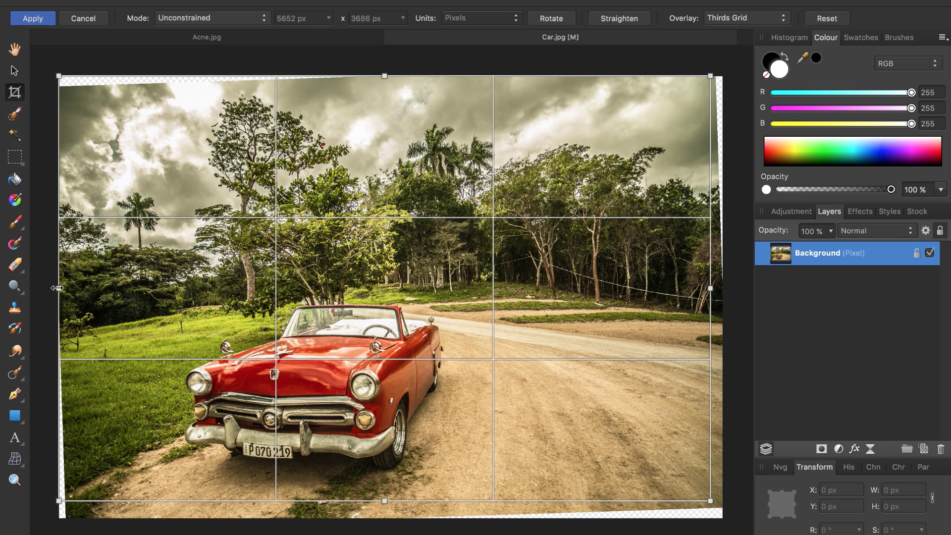
drag(59, 288, 69, 288)
drag(388, 76, 389, 95)
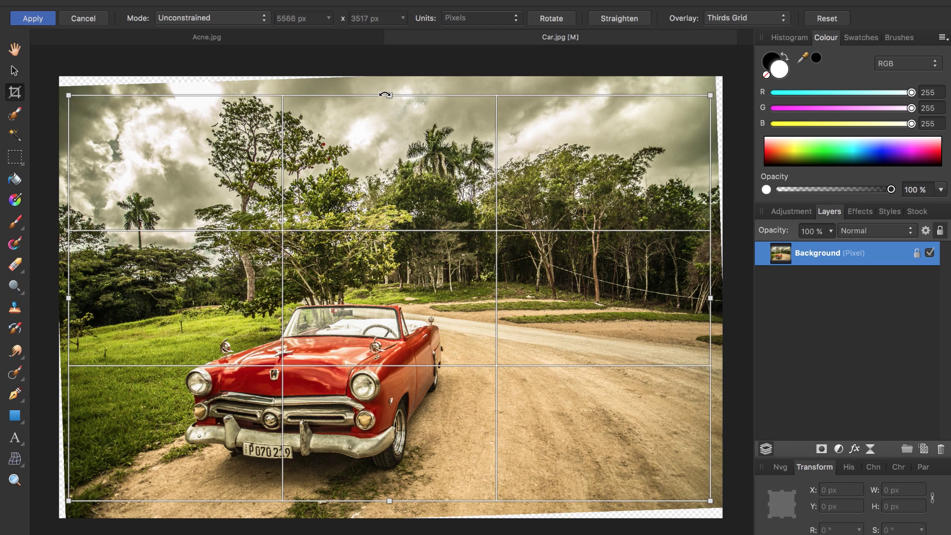
key(Return)
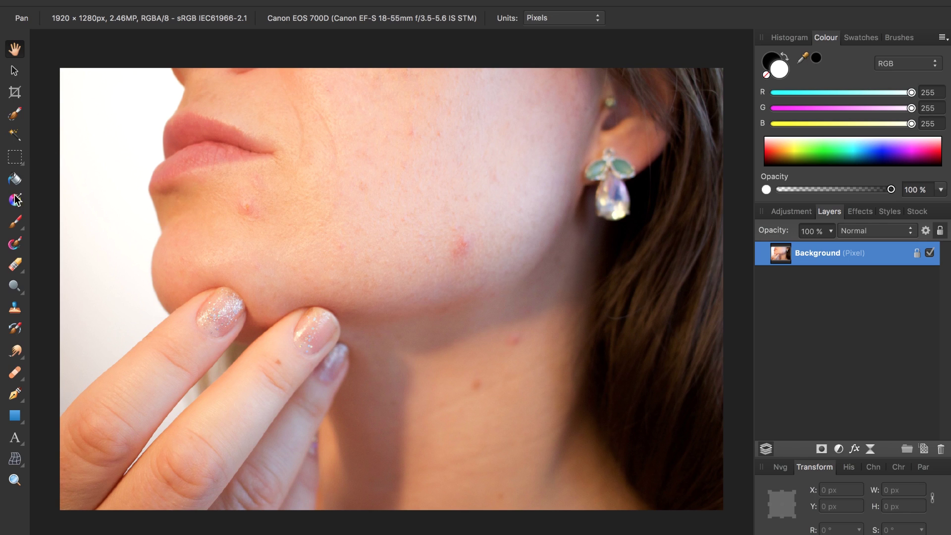
- Remove the small blemishes on the neck and finger in the portrait with the Blemish Removal Tool
click(14, 375)
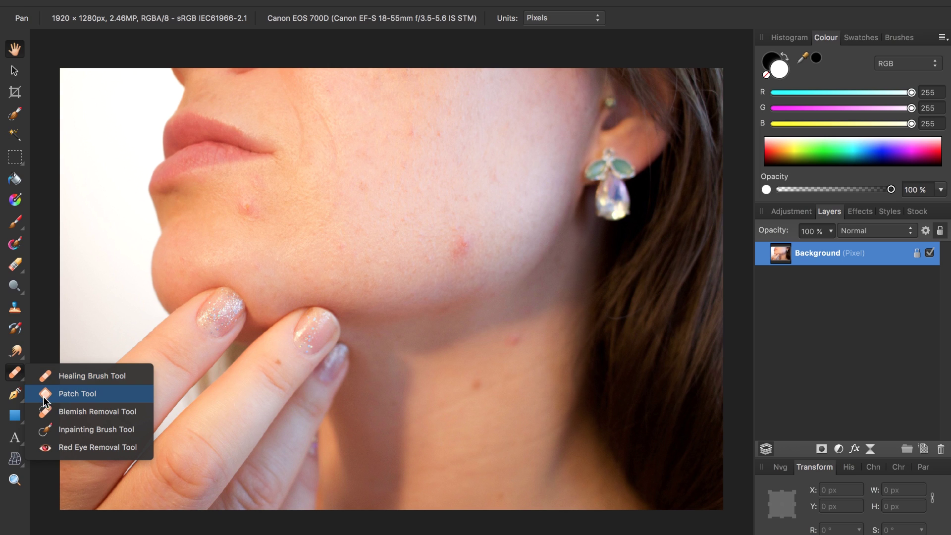
click(46, 413)
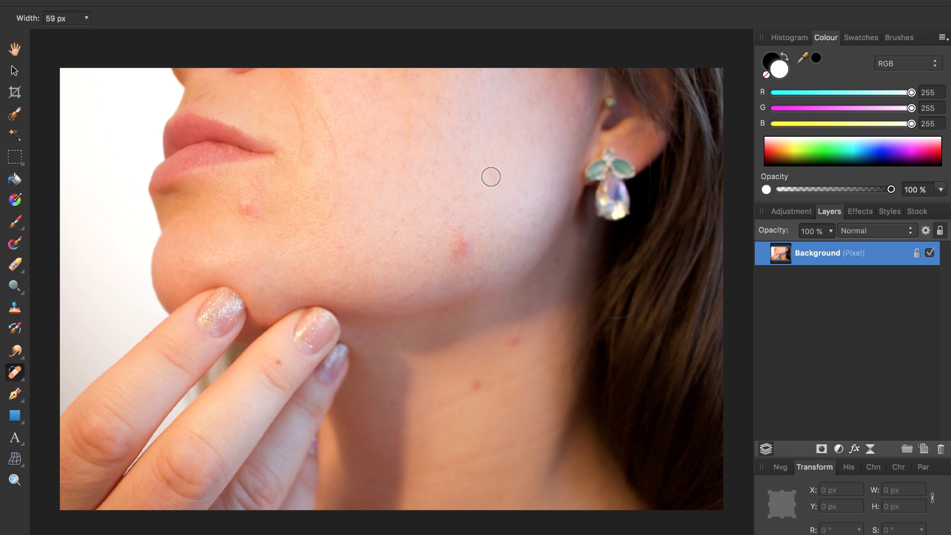
click(513, 342)
click(475, 384)
click(277, 365)
- Enlarge the Blemish Removal brush to 147 px and remove the large red spot on the jaw and the one below the lips
key(bracketright)
key(bracketright)
key(bracketright)
key(bracketright)
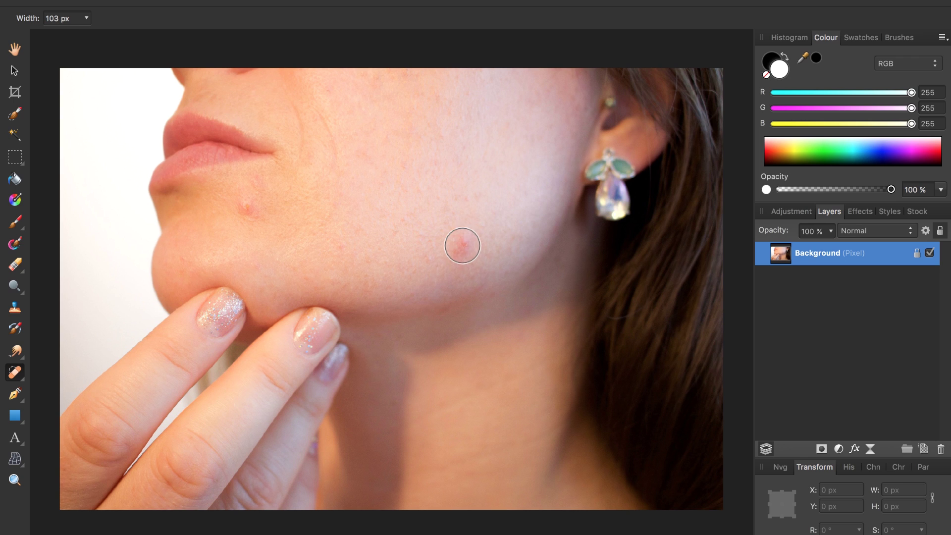
key(bracketleft)
key(bracketleft)
key(bracketleft)
key(bracketright)
key(bracketright)
key(bracketright)
key(bracketright)
key(bracketright)
key(bracketright)
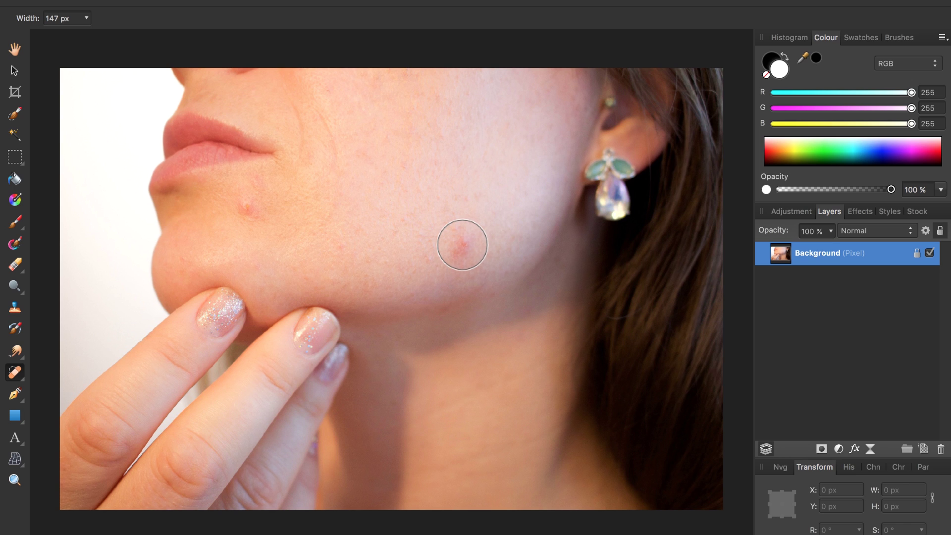
click(462, 245)
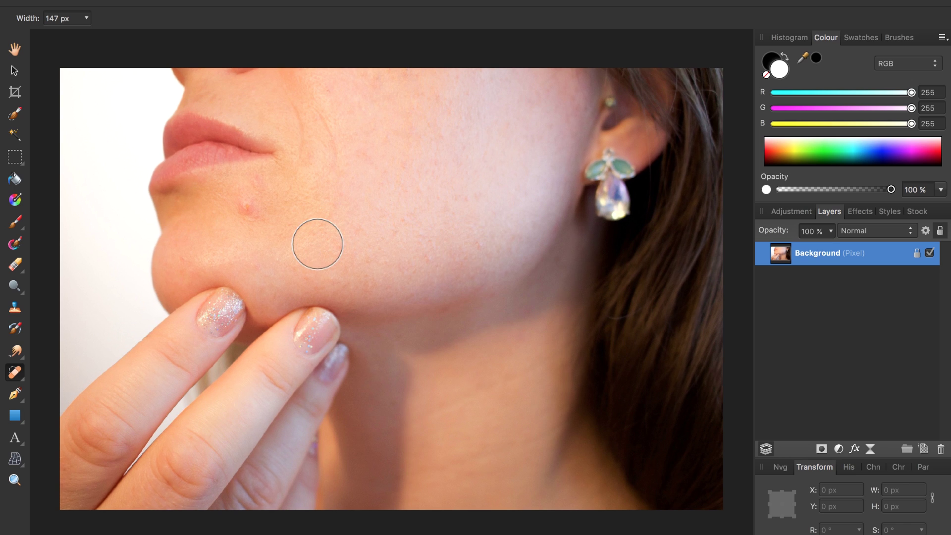
click(254, 199)
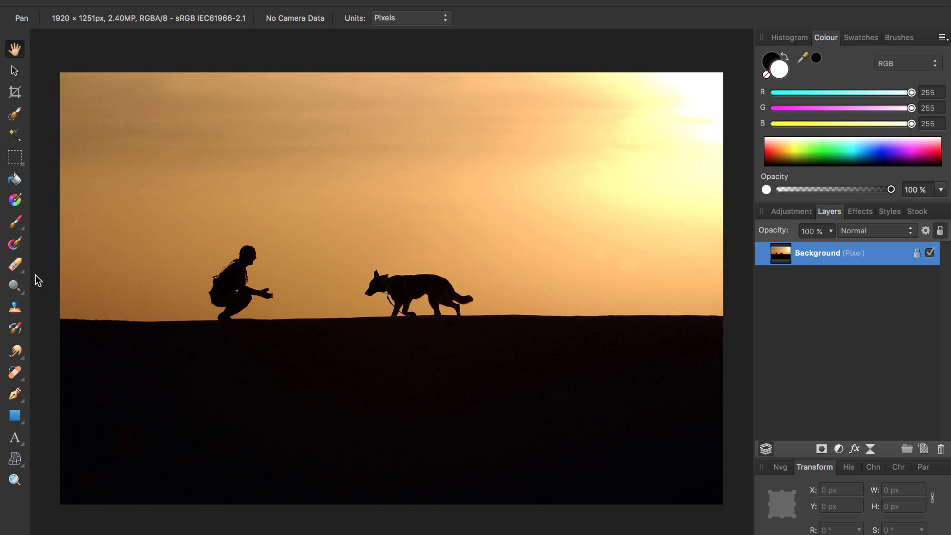
- Paint out the crouching person and the dog from the sunset photo with the Inpainting Brush Tool
click(15, 374)
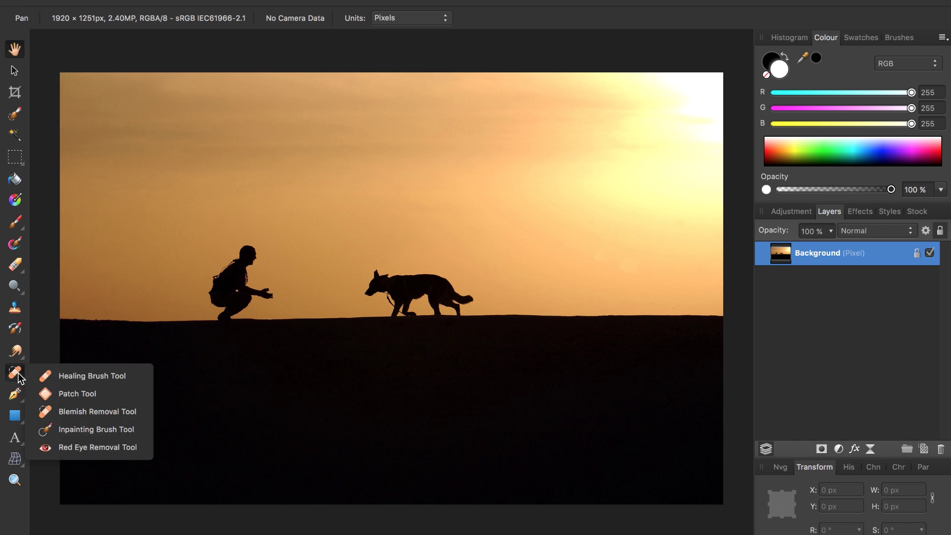
click(61, 430)
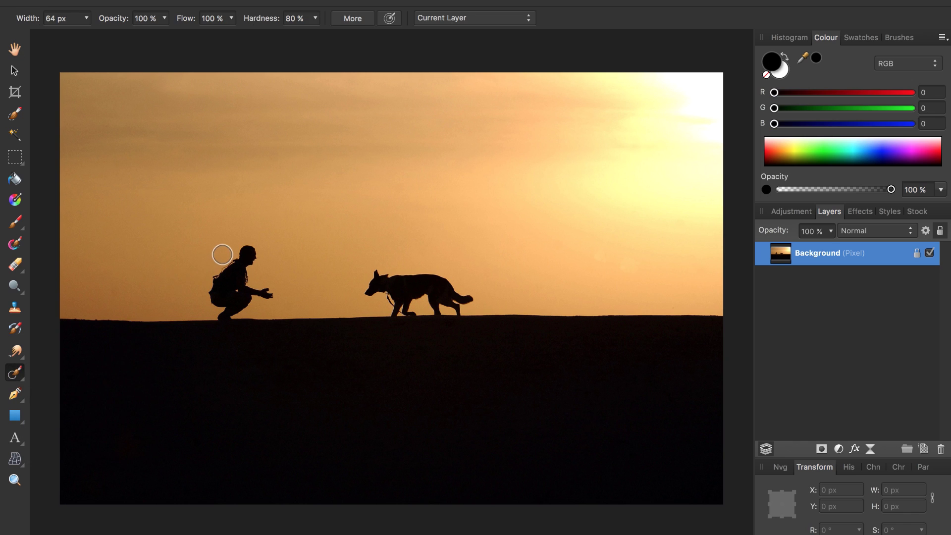
mouse_move(230, 251)
mouse_down()
mouse_move(268, 256)
mouse_move(234, 256)
mouse_move(220, 264)
mouse_move(255, 271)
mouse_move(208, 286)
mouse_move(270, 290)
mouse_move(213, 300)
mouse_move(233, 309)
mouse_up()
drag(224, 309, 231, 310)
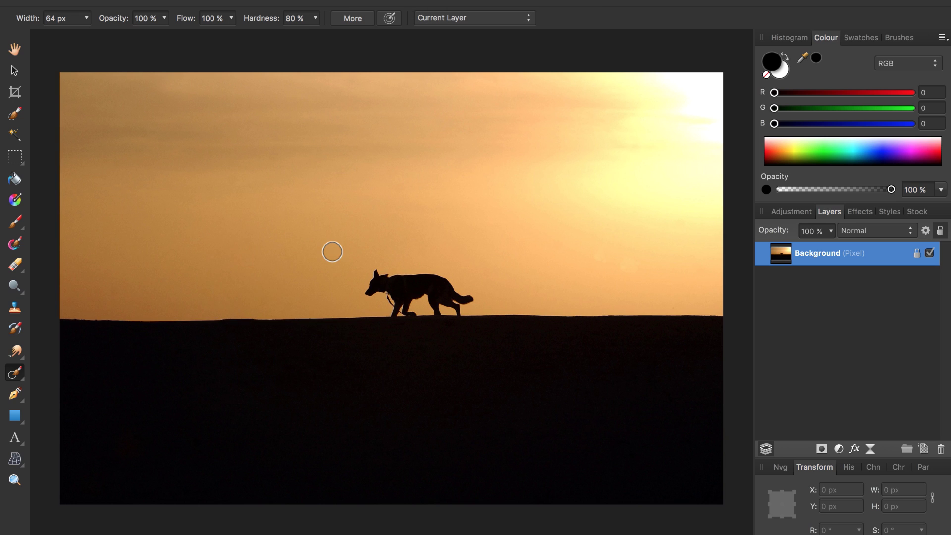
mouse_move(371, 273)
mouse_down()
mouse_move(452, 277)
mouse_move(371, 292)
mouse_move(478, 294)
mouse_move(383, 307)
mouse_move(462, 308)
mouse_up()
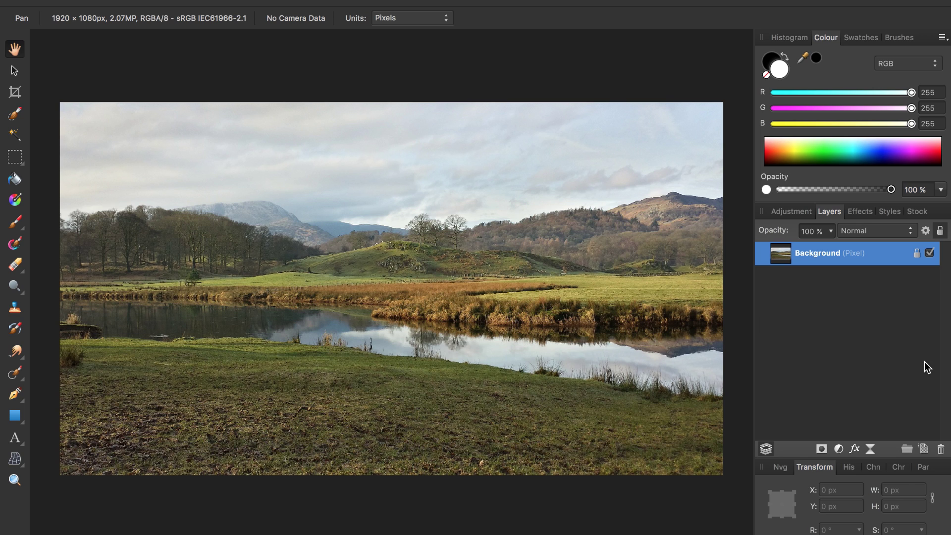
- Add a new pixel layer above the landscape, paint the letters "AR" in black on it and undo the last stroke
click(923, 449)
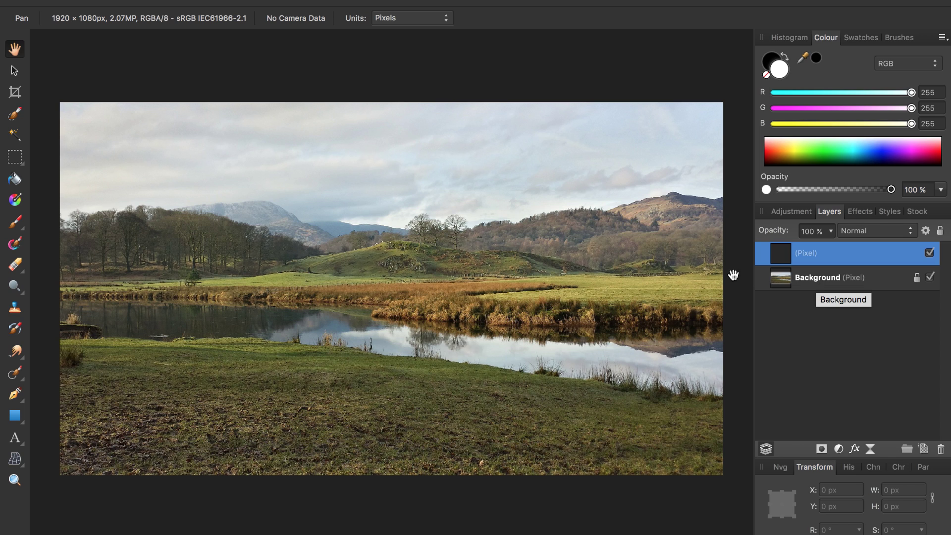
click(15, 222)
mouse_move(179, 346)
mouse_down()
mouse_move(209, 201)
mouse_move(285, 346)
mouse_up()
drag(196, 287, 244, 286)
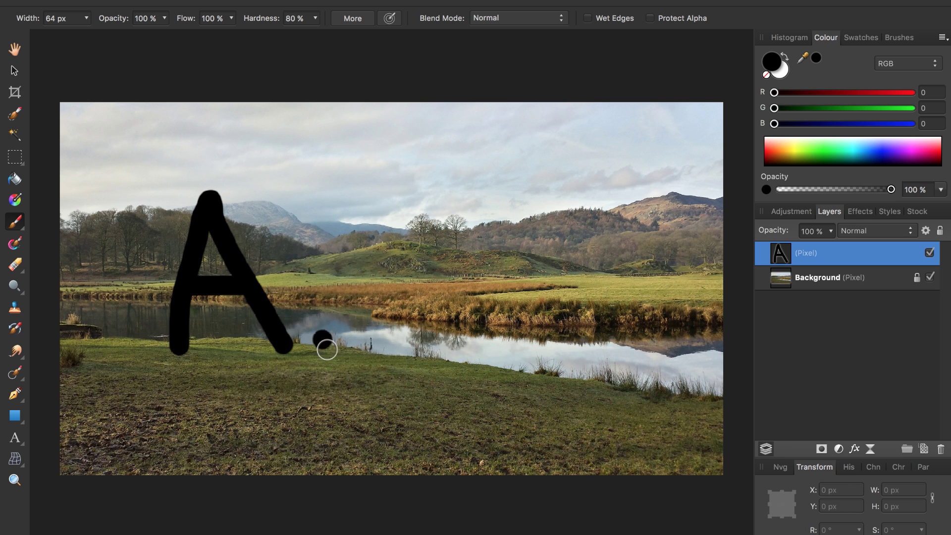
mouse_move(325, 348)
mouse_down()
mouse_move(324, 186)
mouse_move(437, 230)
mouse_move(339, 271)
mouse_move(464, 342)
mouse_up()
click(546, 350)
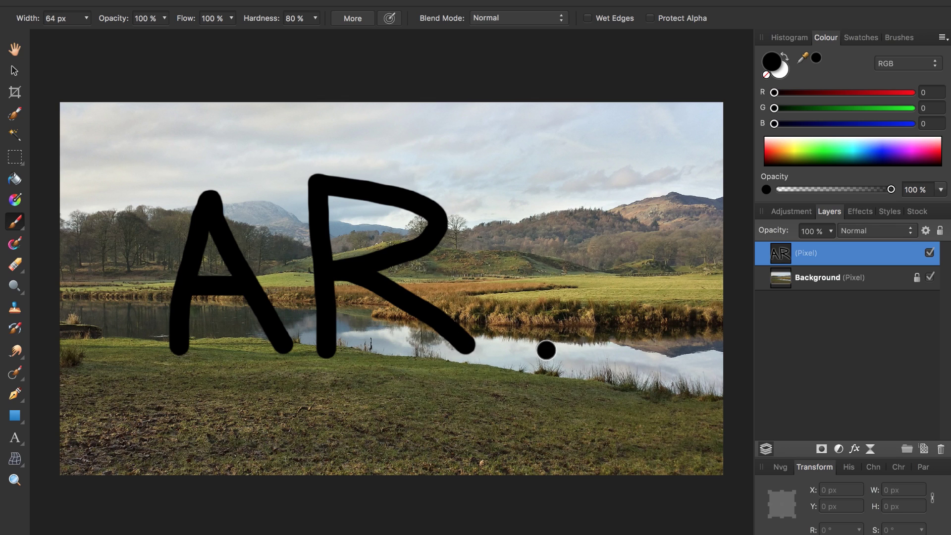
key(ctrl+z)
- Toggle the painted letter layer's visibility off and on, and delete that layer
click(929, 253)
click(929, 253)
click(929, 253)
click(929, 253)
mouse_move(820, 250)
mouse_down()
mouse_move(848, 279)
mouse_move(890, 386)
mouse_move(940, 448)
mouse_up()
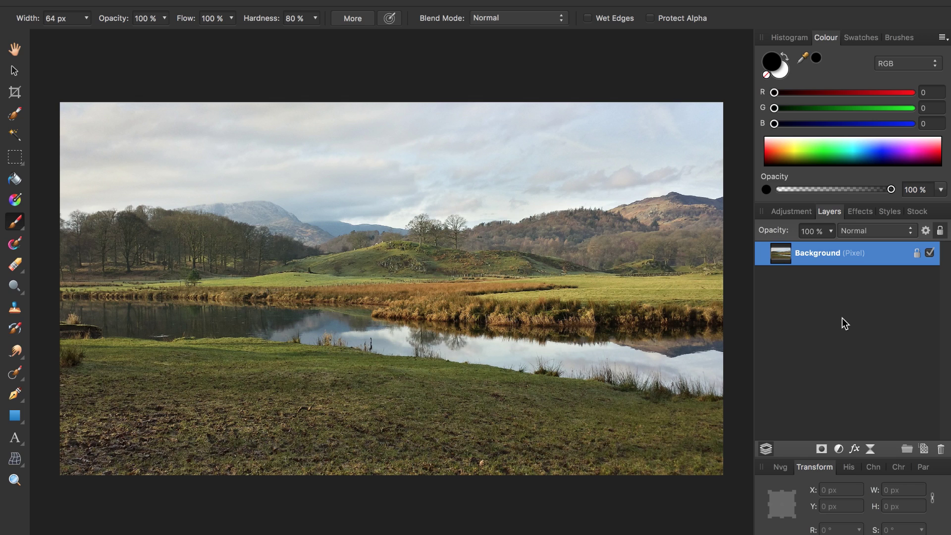
- Add a Brightness / Contrast adjustment to the landscape with brightness at 32% and contrast at 57%
click(839, 452)
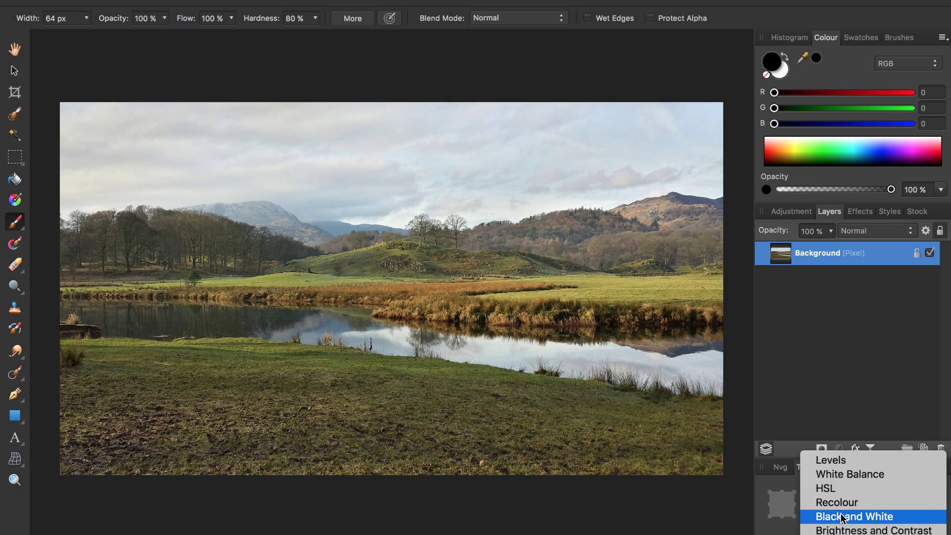
scroll(842, 520, down, 5)
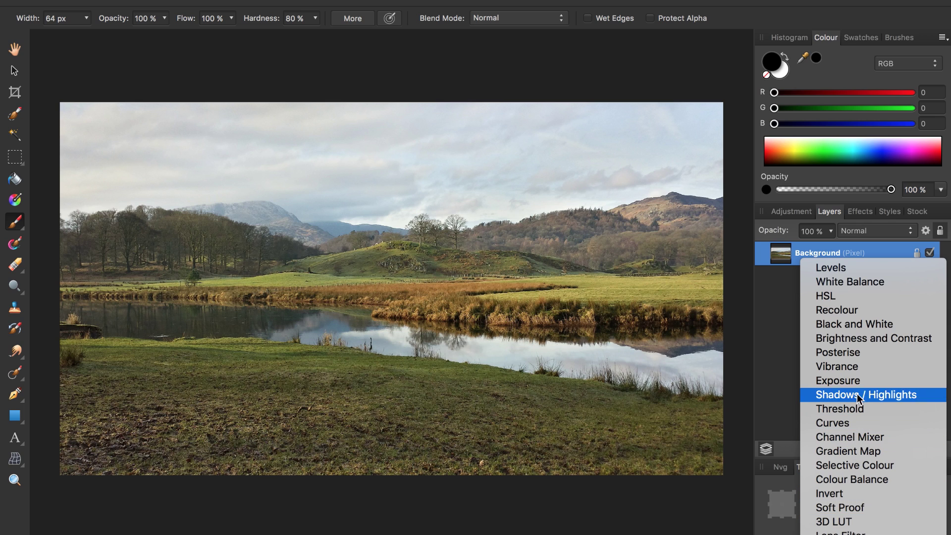
click(861, 342)
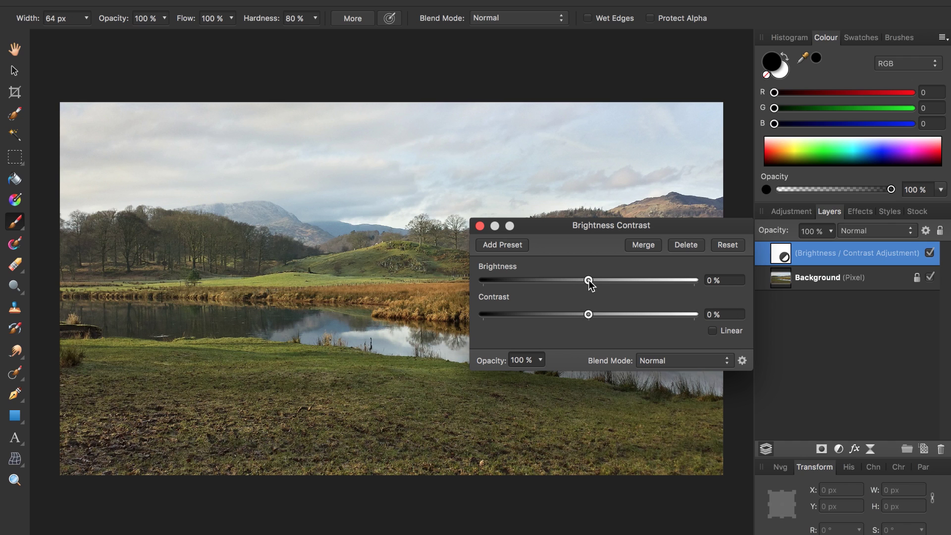
drag(589, 281, 622, 282)
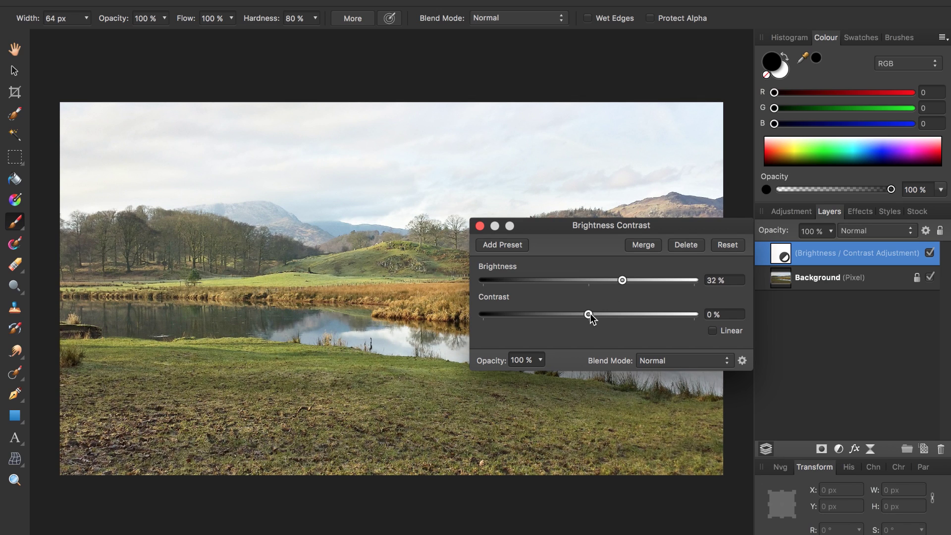
drag(590, 315, 650, 321)
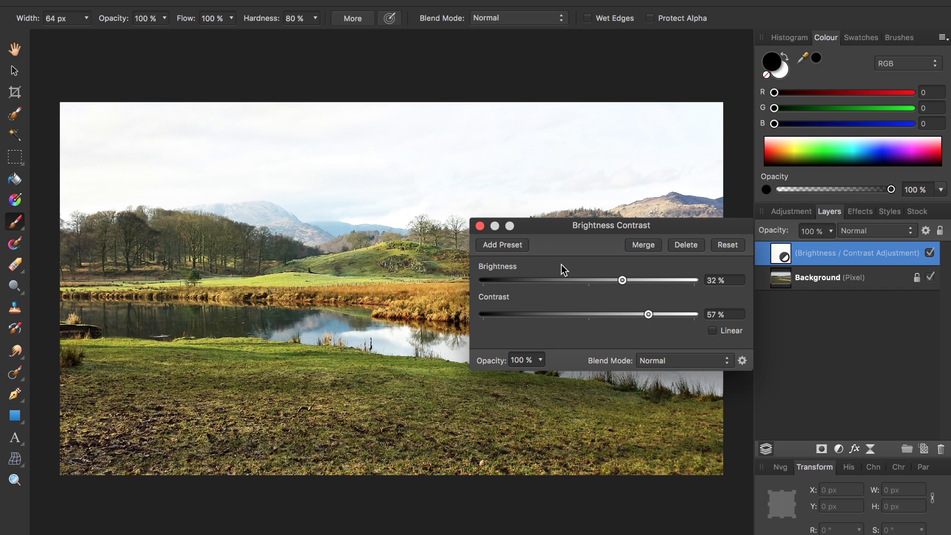
click(480, 226)
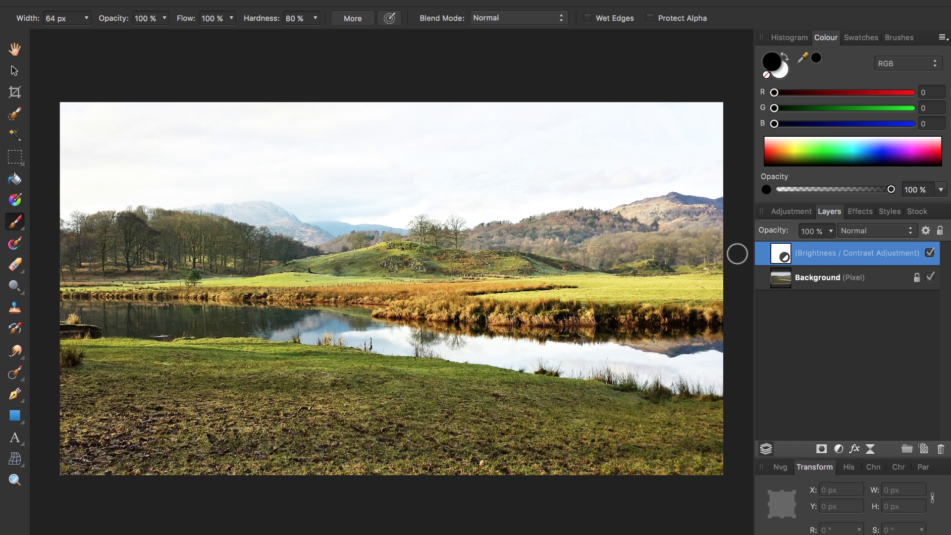
- Compare the landscape with and without the Brightness / Contrast adjustment by toggling its visibility
click(929, 253)
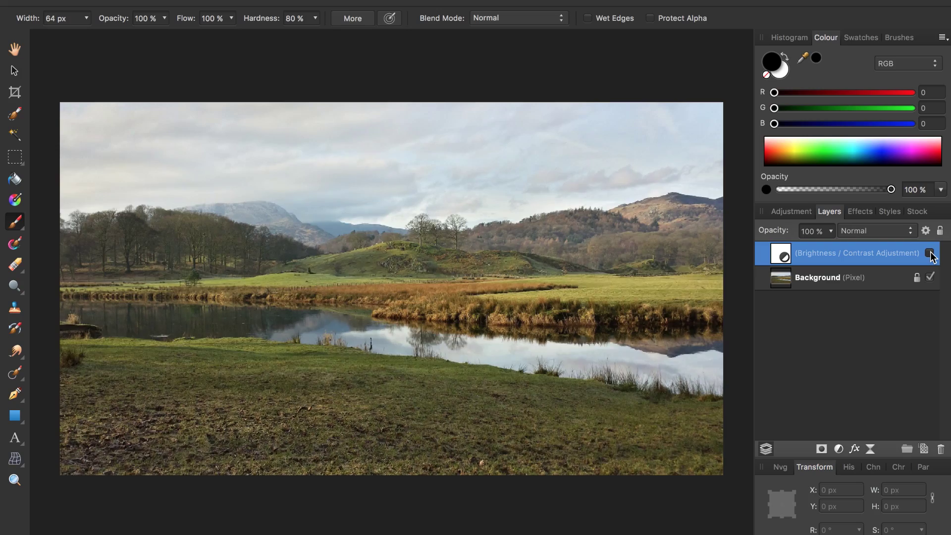
click(930, 253)
click(929, 253)
click(930, 253)
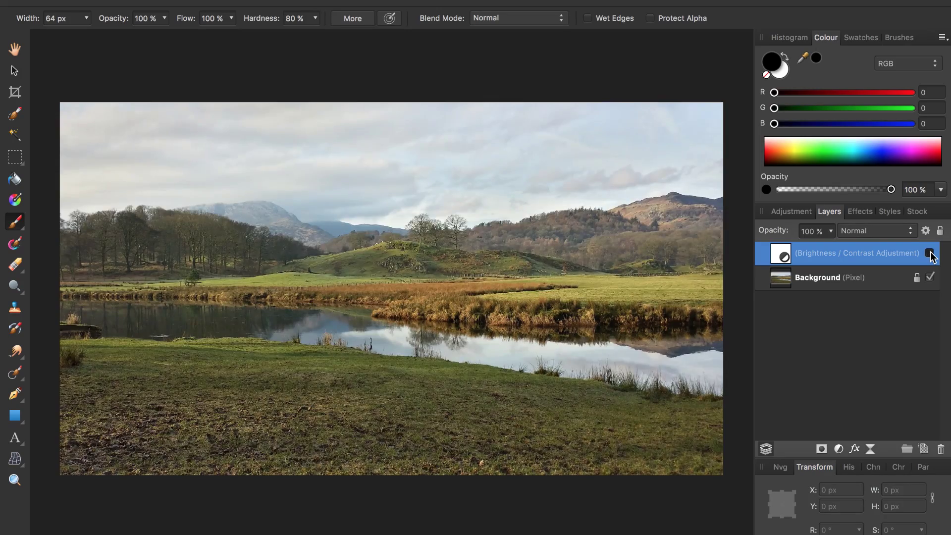
click(929, 253)
click(929, 253)
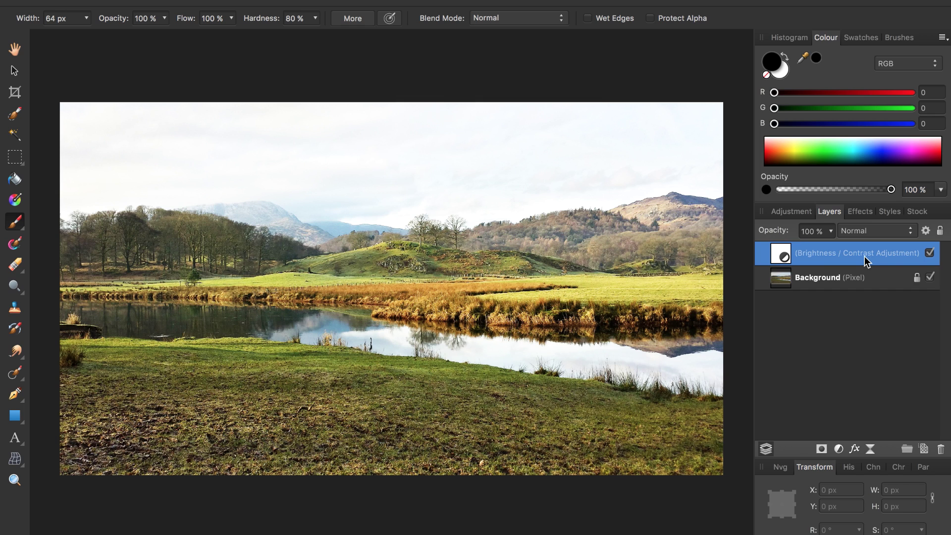
- Reopen the Brightness / Contrast adjustment and lower its contrast slightly
double_click(780, 254)
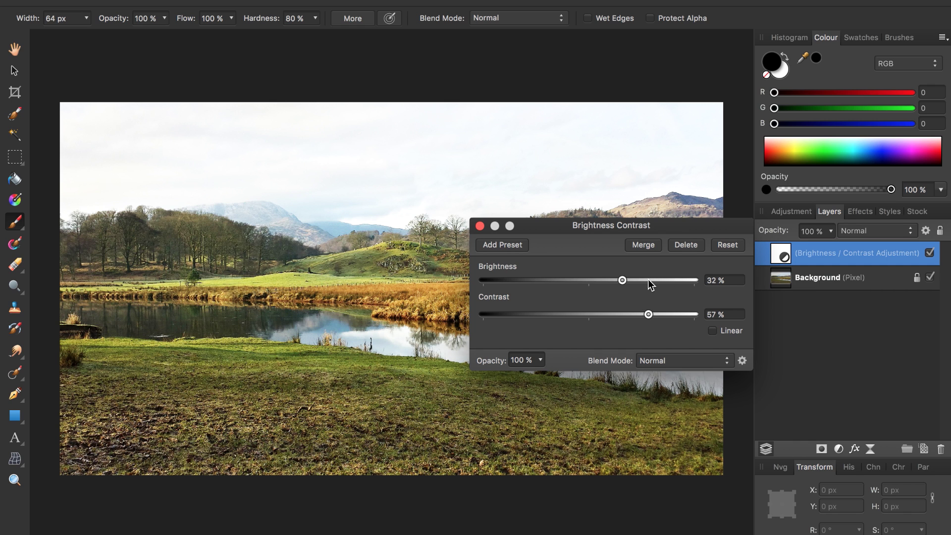
drag(649, 315, 633, 320)
click(480, 226)
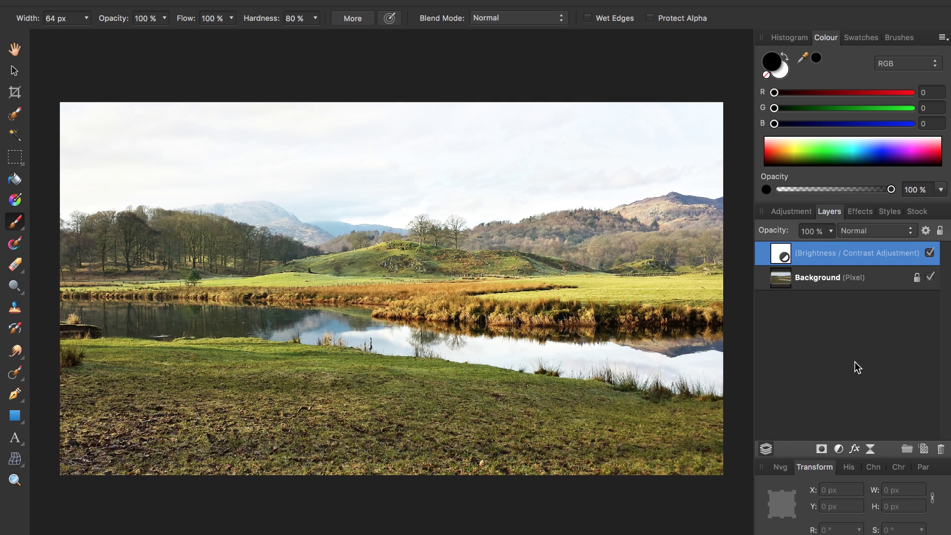
- Add a Black & White adjustment above the Brightness / Contrast adjustment, with yellow set to 48%
click(839, 449)
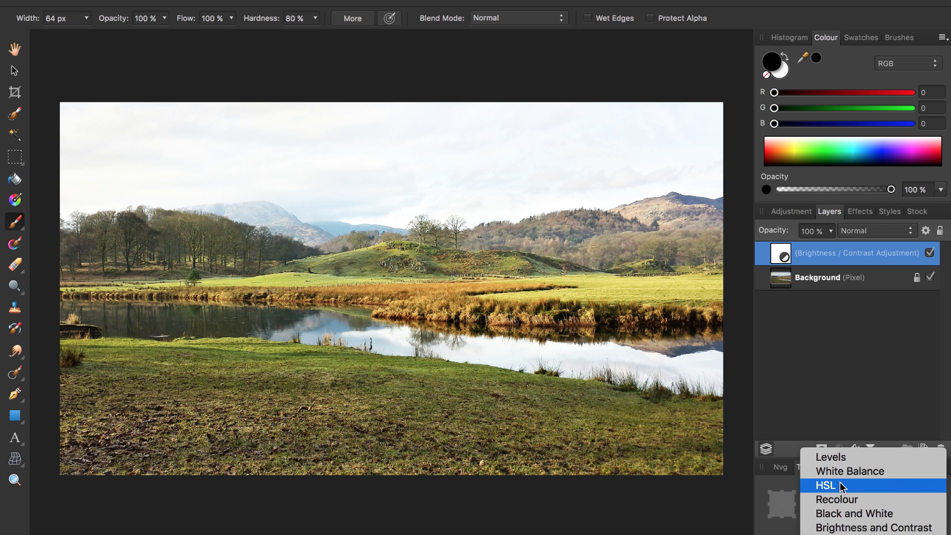
click(841, 513)
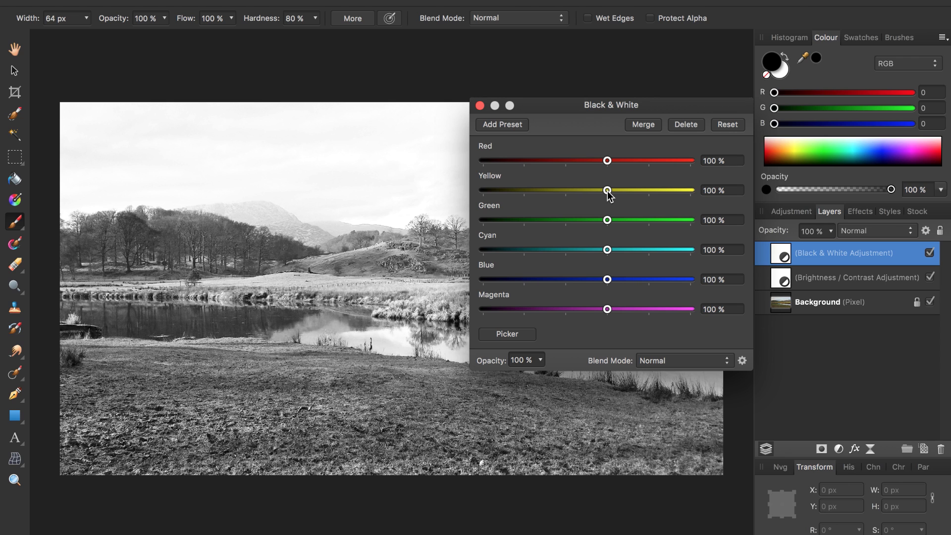
drag(607, 191, 587, 194)
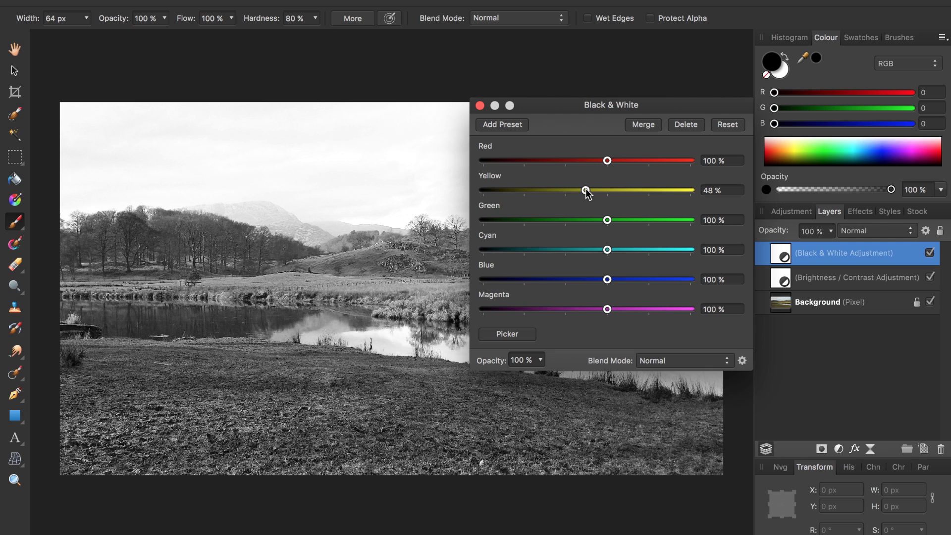
click(479, 105)
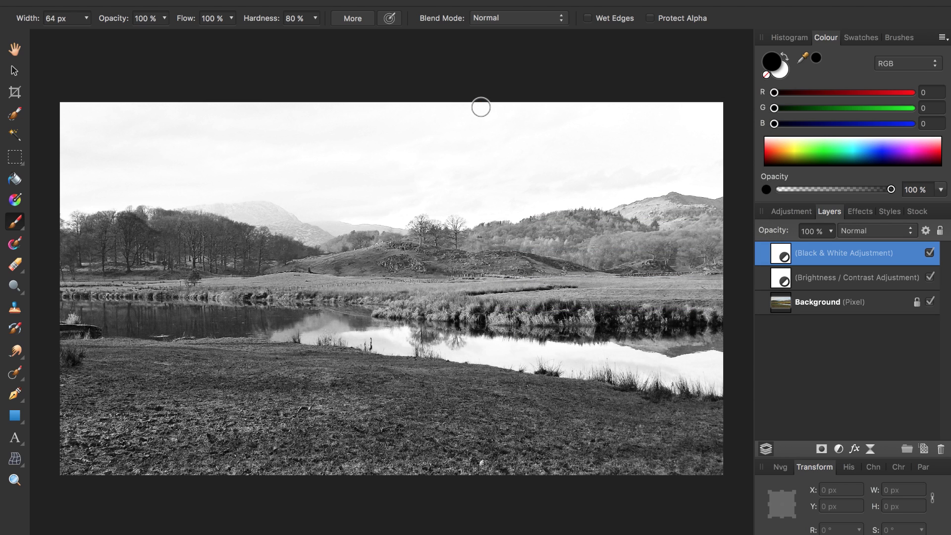
- Compare the landscape with and without the Black & White adjustment by toggling its visibility
click(929, 253)
click(929, 253)
click(929, 254)
click(929, 253)
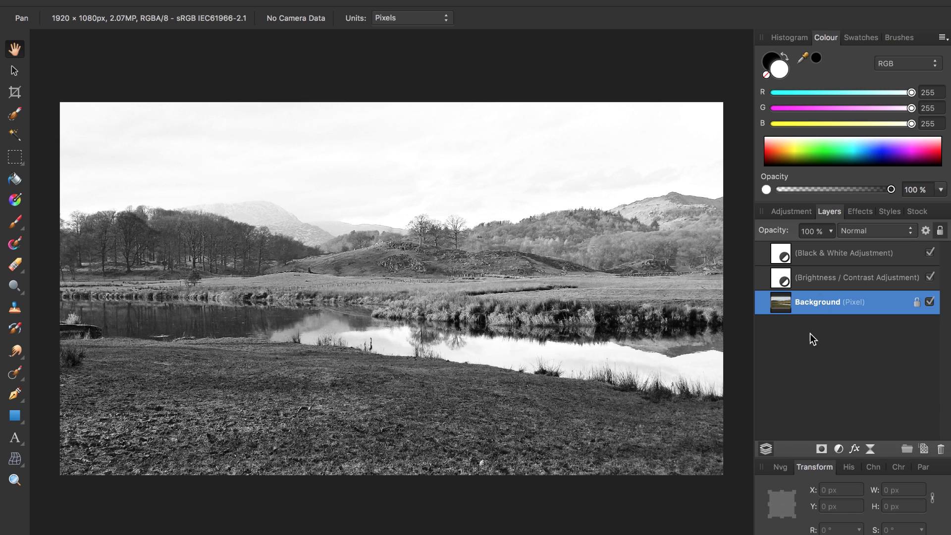
- Add a mask to the Background layer of the landscape
click(821, 450)
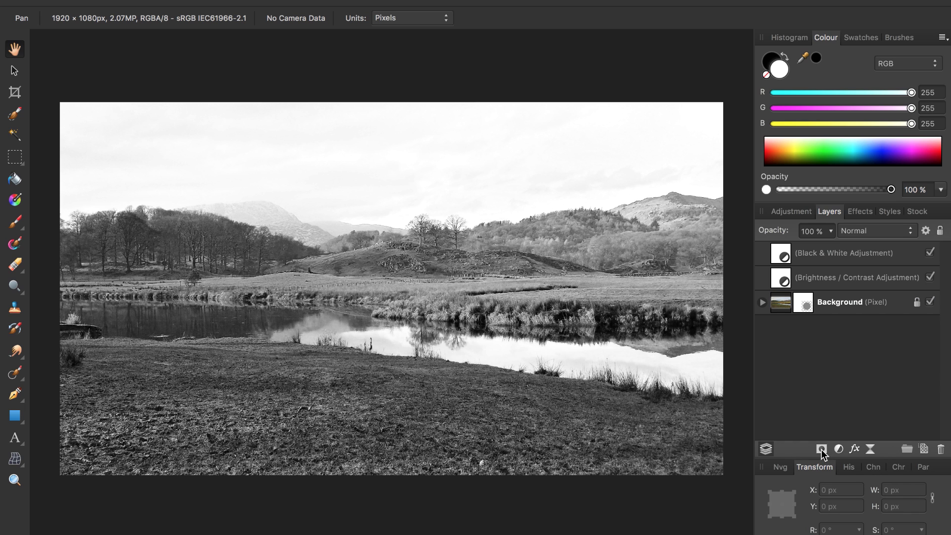
- Hide the hillside and trees on the right of the landscape by painting black on the Background layer's mask with a 64 px brush
click(799, 303)
click(16, 222)
key(x)
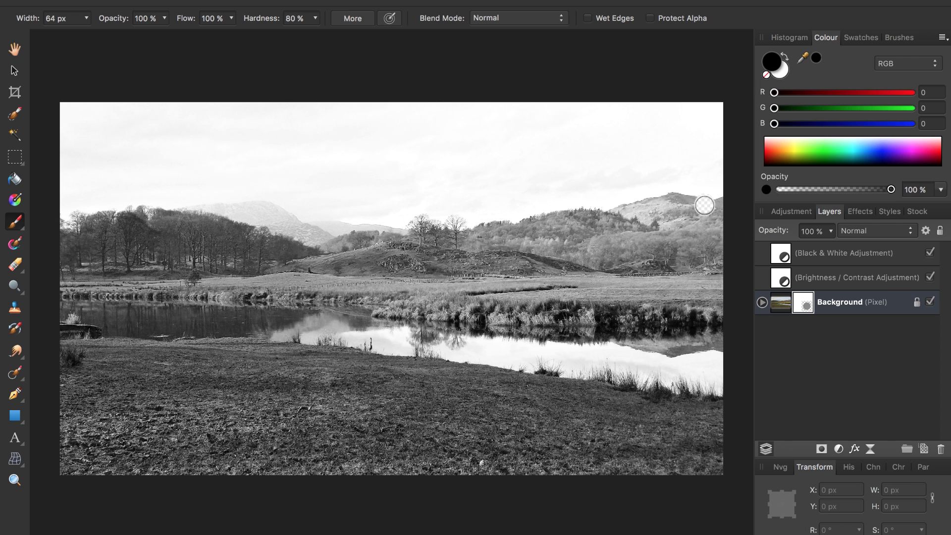
mouse_move(702, 210)
mouse_down()
mouse_move(626, 212)
mouse_move(718, 203)
mouse_move(675, 208)
mouse_move(699, 274)
mouse_move(709, 221)
mouse_move(709, 257)
mouse_move(684, 238)
mouse_move(680, 255)
mouse_move(661, 223)
mouse_move(668, 287)
mouse_move(645, 217)
mouse_move(642, 263)
mouse_move(628, 233)
mouse_up()
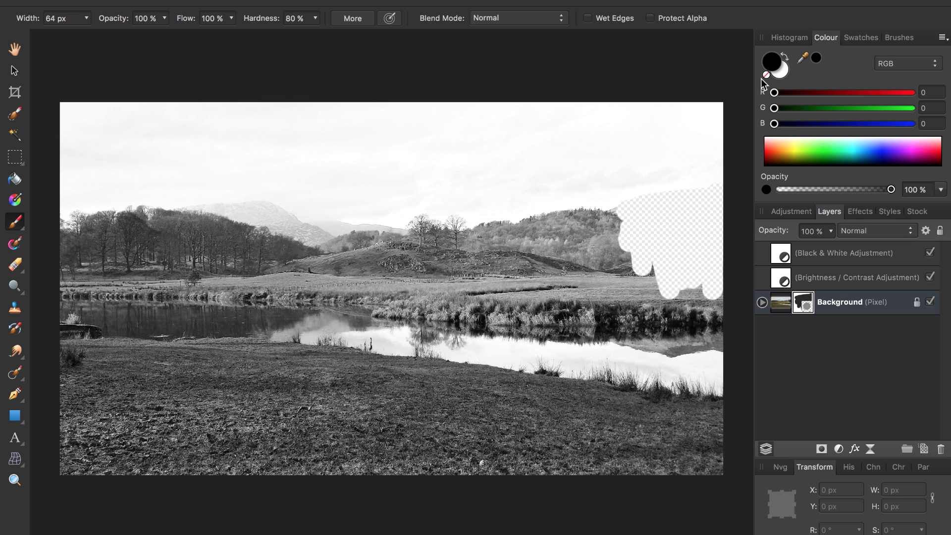
- Restore the hidden hillside and trees by painting white over them on the Background layer's mask
click(788, 59)
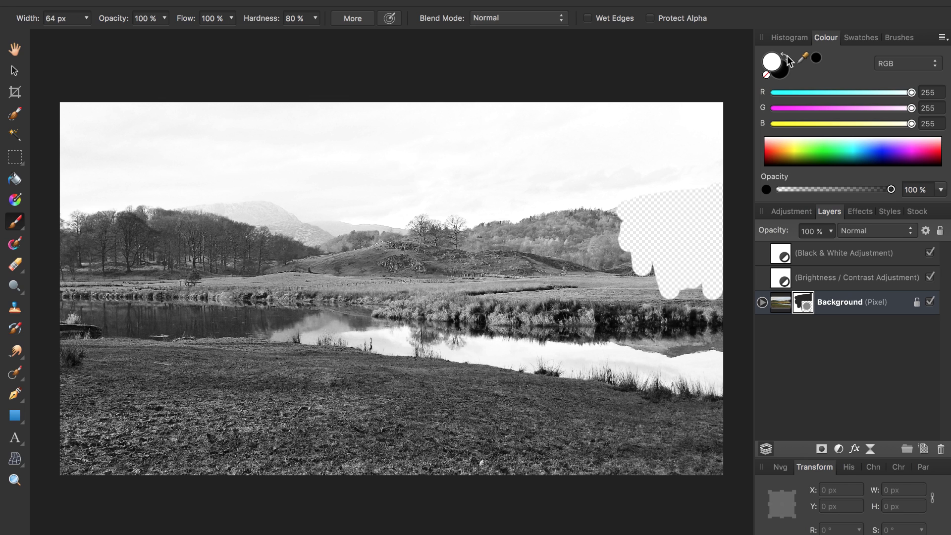
mouse_move(637, 200)
mouse_down()
mouse_move(618, 258)
mouse_move(661, 187)
mouse_move(634, 299)
mouse_move(681, 177)
mouse_move(660, 278)
mouse_move(654, 228)
mouse_move(662, 273)
mouse_move(663, 205)
mouse_move(685, 289)
mouse_move(678, 235)
mouse_move(696, 294)
mouse_move(681, 247)
mouse_move(668, 298)
mouse_move(703, 298)
mouse_move(709, 237)
mouse_move(715, 302)
mouse_move(710, 201)
mouse_move(691, 254)
mouse_move(689, 177)
mouse_move(695, 223)
mouse_move(710, 189)
mouse_move(712, 216)
mouse_up()
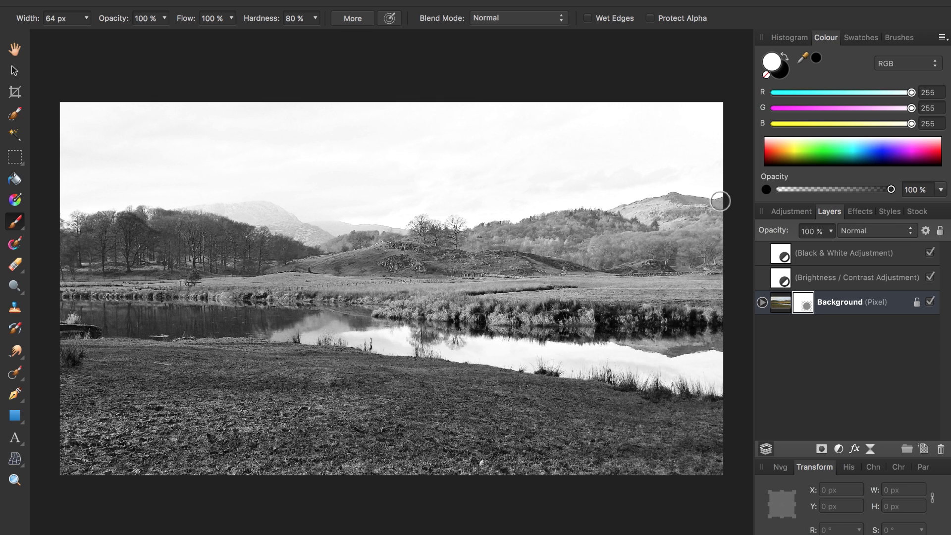
key(x)
- Add a mask to the Black & White adjustment and paint black over the left-hand trees and distant mountain to bring back their colour
click(817, 254)
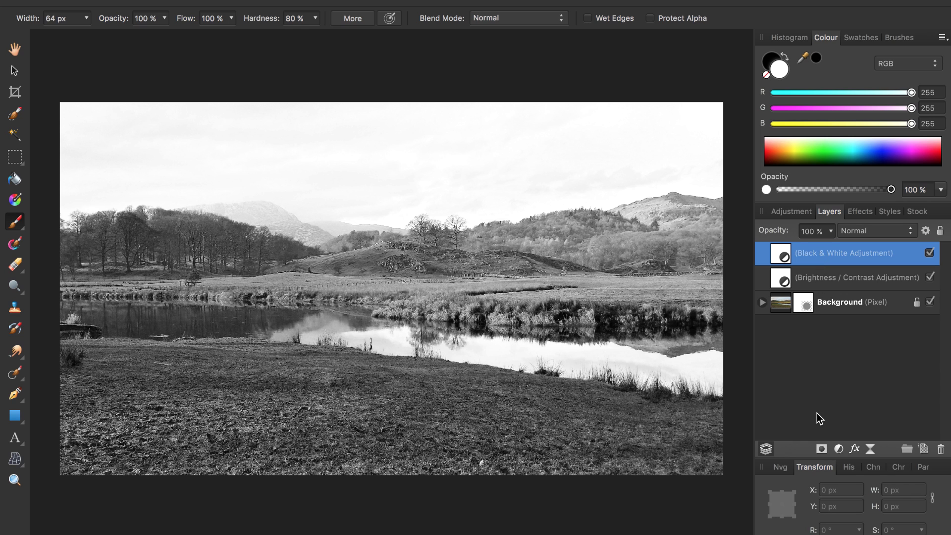
click(820, 449)
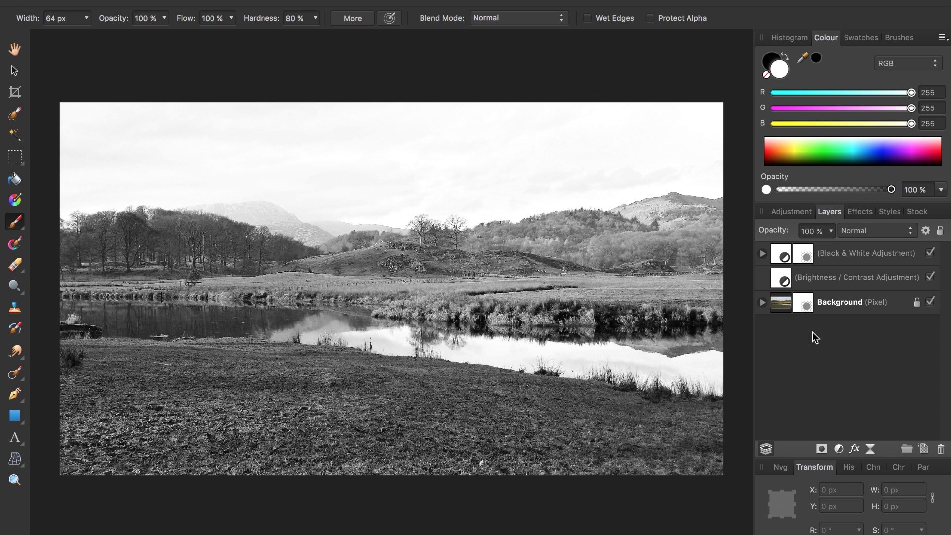
click(806, 259)
click(786, 56)
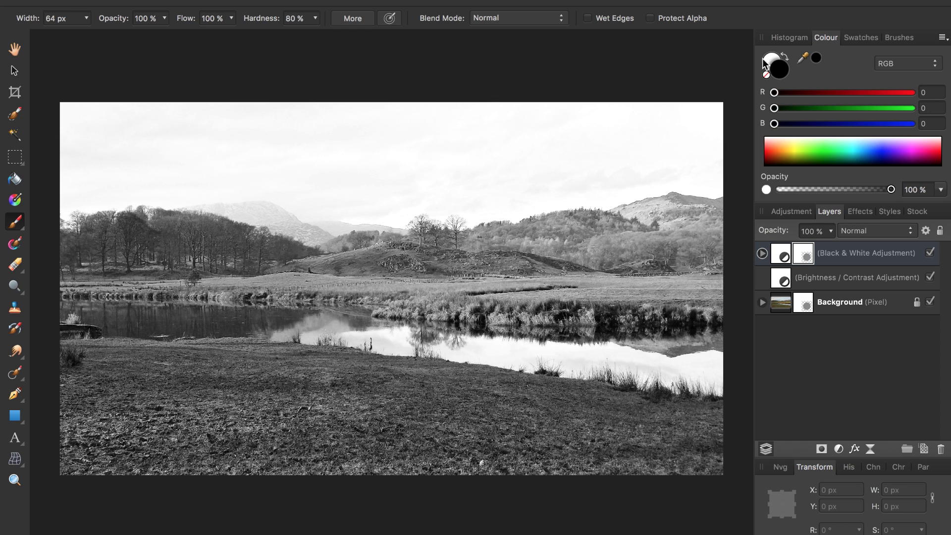
mouse_move(121, 224)
mouse_down()
mouse_move(66, 228)
mouse_move(254, 208)
mouse_move(320, 238)
mouse_move(216, 224)
mouse_move(248, 228)
mouse_move(120, 235)
mouse_move(150, 245)
mouse_move(59, 237)
mouse_move(96, 244)
mouse_move(69, 263)
mouse_move(110, 268)
mouse_move(57, 270)
mouse_move(174, 258)
mouse_move(109, 242)
mouse_move(202, 244)
mouse_move(155, 240)
mouse_move(188, 261)
mouse_move(139, 271)
mouse_move(255, 258)
mouse_move(194, 257)
mouse_move(250, 258)
mouse_move(237, 267)
mouse_move(289, 255)
mouse_move(256, 266)
mouse_up()
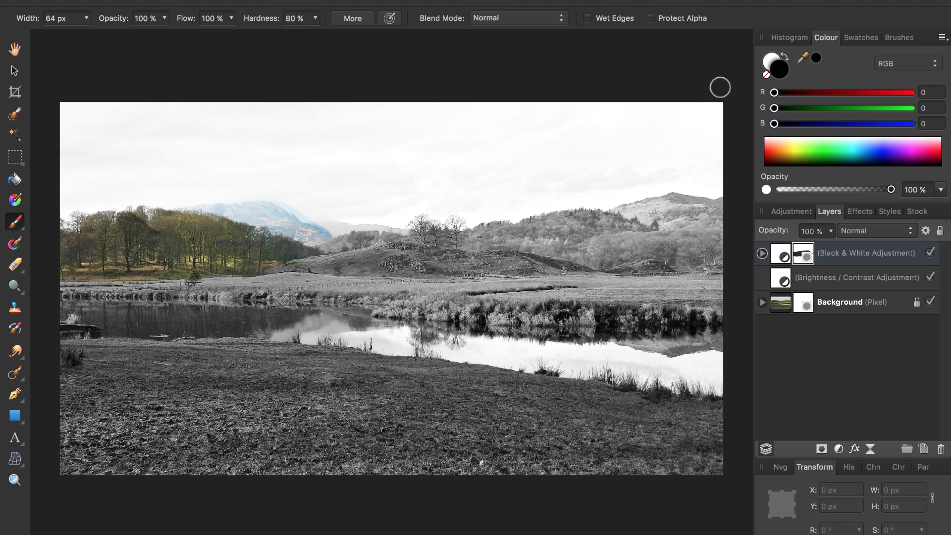
- Paint white on the Black & White adjustment's mask to return the coloured trees and mountain to monochrome
click(786, 58)
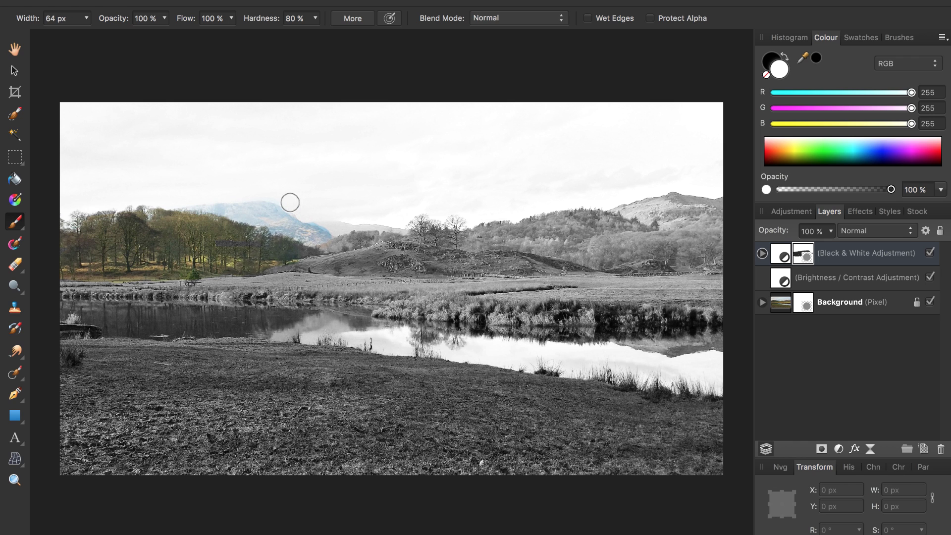
mouse_move(297, 206)
mouse_down()
mouse_move(314, 221)
mouse_move(318, 255)
mouse_move(257, 209)
mouse_move(292, 286)
mouse_move(278, 201)
mouse_move(308, 271)
mouse_move(272, 225)
mouse_move(283, 165)
mouse_move(266, 281)
mouse_move(228, 212)
mouse_move(233, 262)
mouse_move(218, 207)
mouse_move(200, 191)
mouse_move(224, 293)
mouse_move(209, 252)
mouse_move(173, 216)
mouse_move(203, 302)
mouse_move(122, 244)
mouse_move(97, 211)
mouse_move(67, 212)
mouse_move(64, 244)
mouse_move(135, 292)
mouse_move(160, 260)
mouse_move(175, 270)
mouse_move(137, 176)
mouse_up()
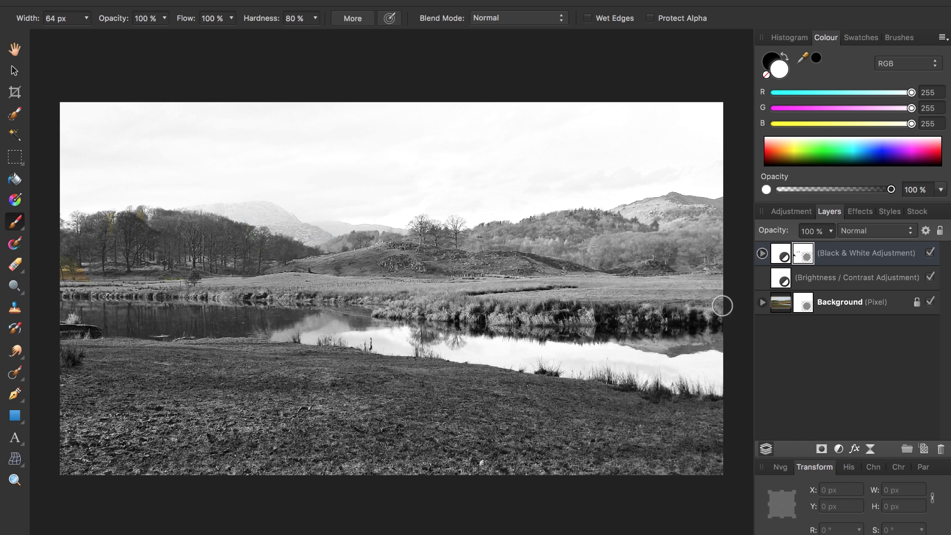
click(807, 279)
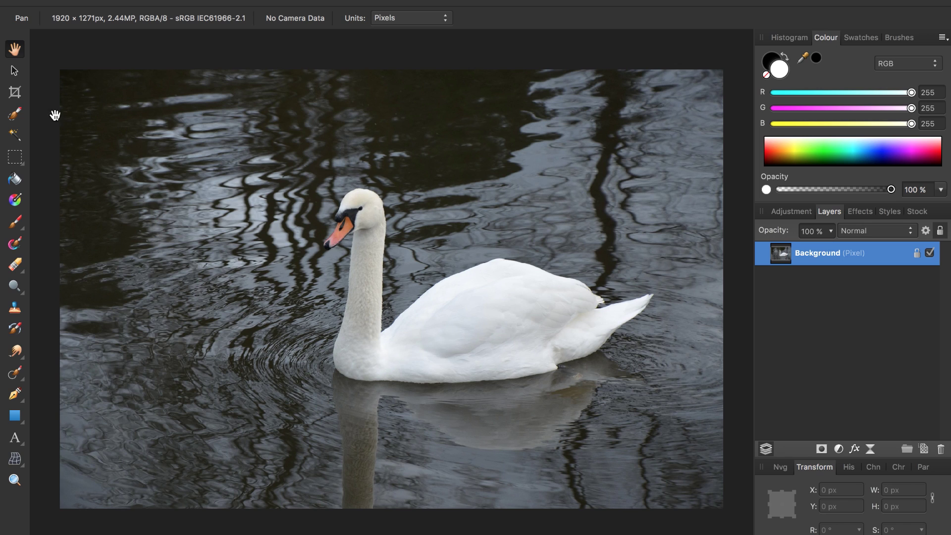
- Try the Selection Brush at 64 px on the water near the swan photo's upper-right corner, and clear that selection
click(15, 117)
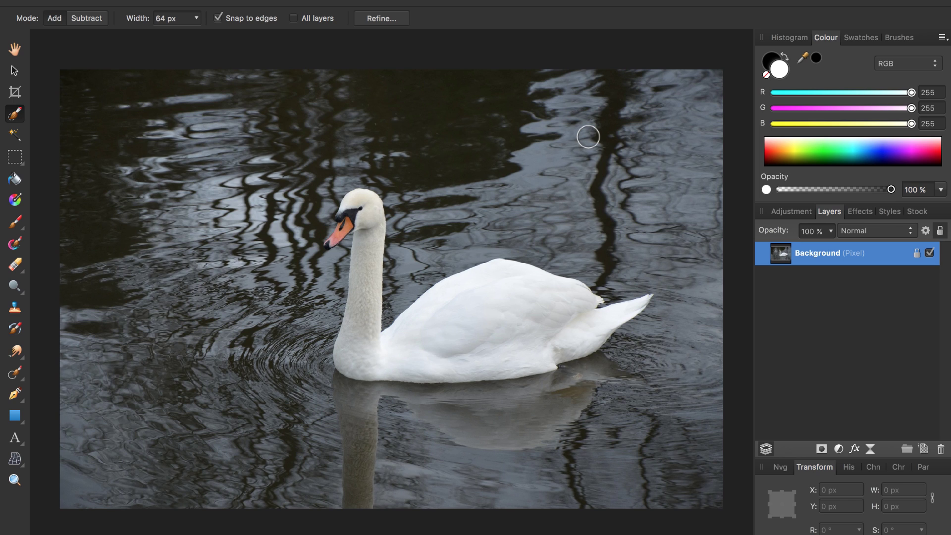
mouse_move(589, 136)
mouse_down()
mouse_move(642, 132)
mouse_move(608, 114)
mouse_move(643, 114)
mouse_move(673, 130)
mouse_move(671, 164)
mouse_move(565, 176)
mouse_move(572, 197)
mouse_move(600, 205)
mouse_move(676, 191)
mouse_move(669, 154)
mouse_move(692, 97)
mouse_move(619, 92)
mouse_up()
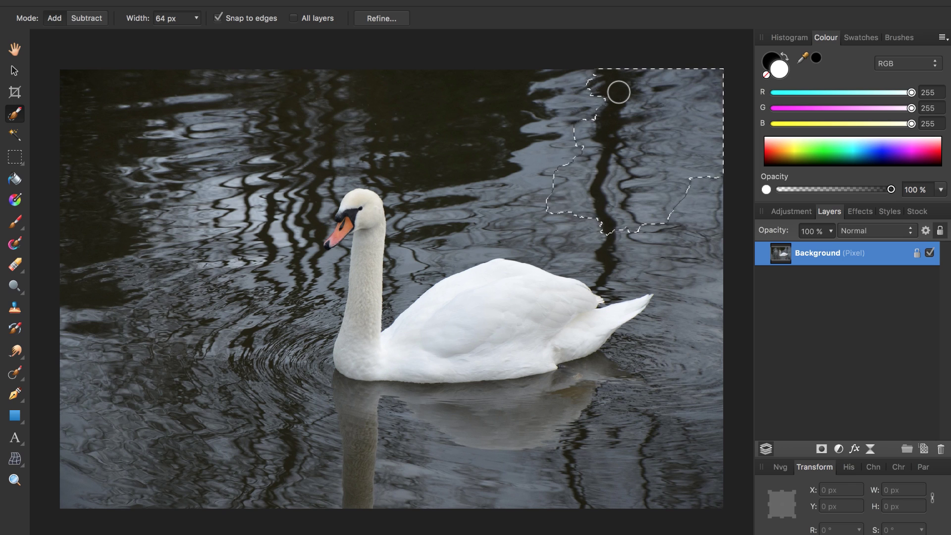
mouse_move(549, 152)
mouse_down()
mouse_move(538, 189)
mouse_move(573, 192)
mouse_move(574, 143)
mouse_move(599, 90)
mouse_move(633, 89)
mouse_move(600, 155)
mouse_move(608, 187)
mouse_move(662, 165)
mouse_move(639, 217)
mouse_move(692, 167)
mouse_move(703, 107)
mouse_move(661, 82)
mouse_move(633, 132)
mouse_move(673, 126)
mouse_move(616, 208)
mouse_up()
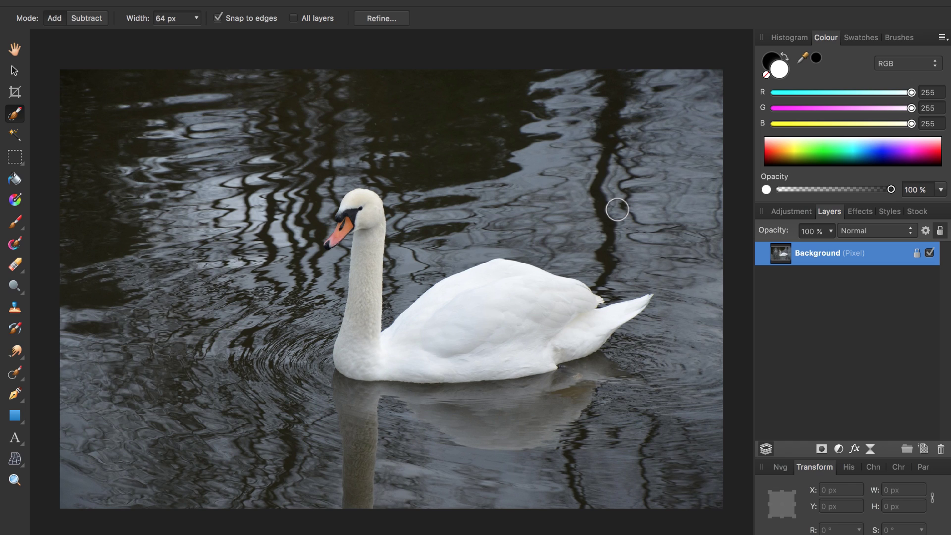
- Select the whole swan, narrowing the selection brush to 7 px to add its face and beak and subtracting the stray water beside them
mouse_move(589, 330)
mouse_down()
mouse_move(563, 339)
mouse_move(391, 297)
mouse_move(351, 249)
mouse_move(343, 222)
mouse_move(334, 241)
mouse_move(355, 199)
mouse_up()
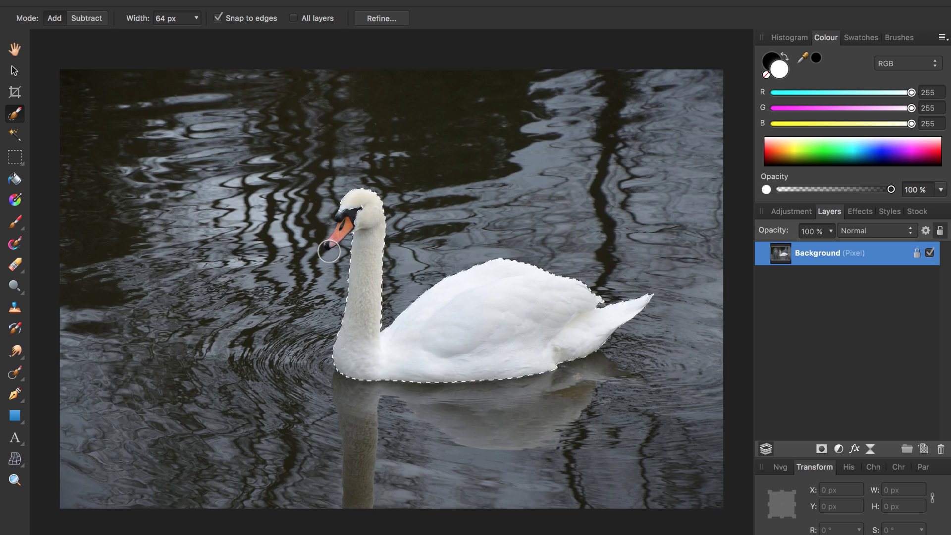
scroll(329, 252, up, 10)
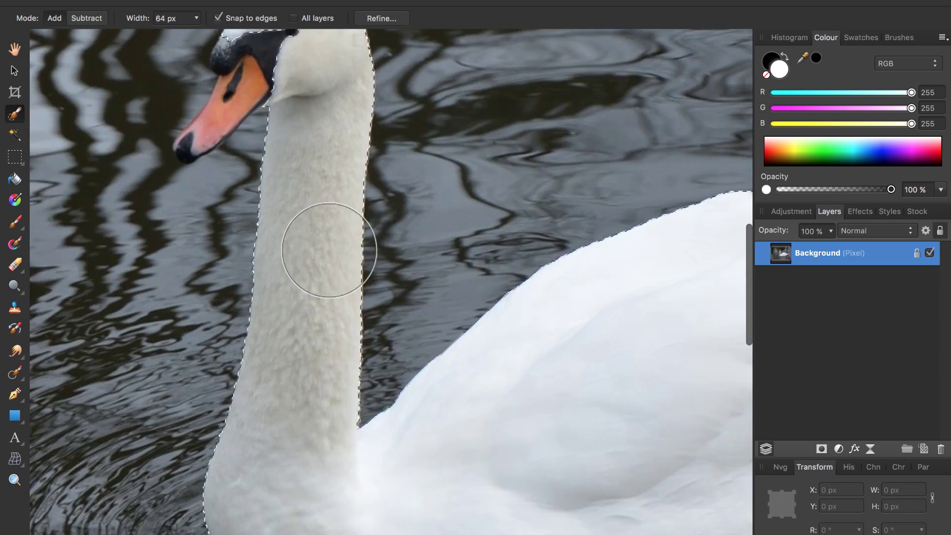
scroll(329, 251, up, 5)
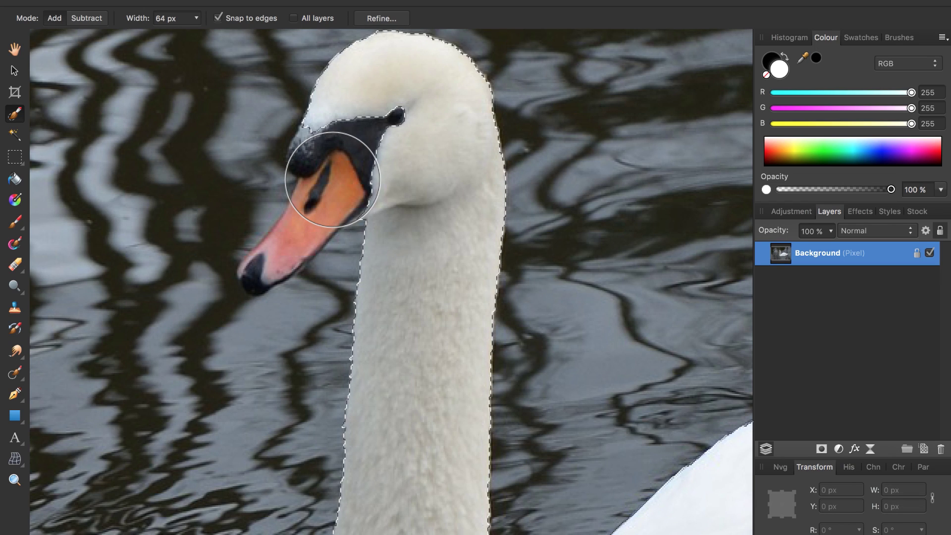
key(bracketleft)
key(bracketleft)
key(bracketleft)
key(bracketleft)
key(bracketleft)
key(bracketleft)
key(bracketleft)
key(bracketleft)
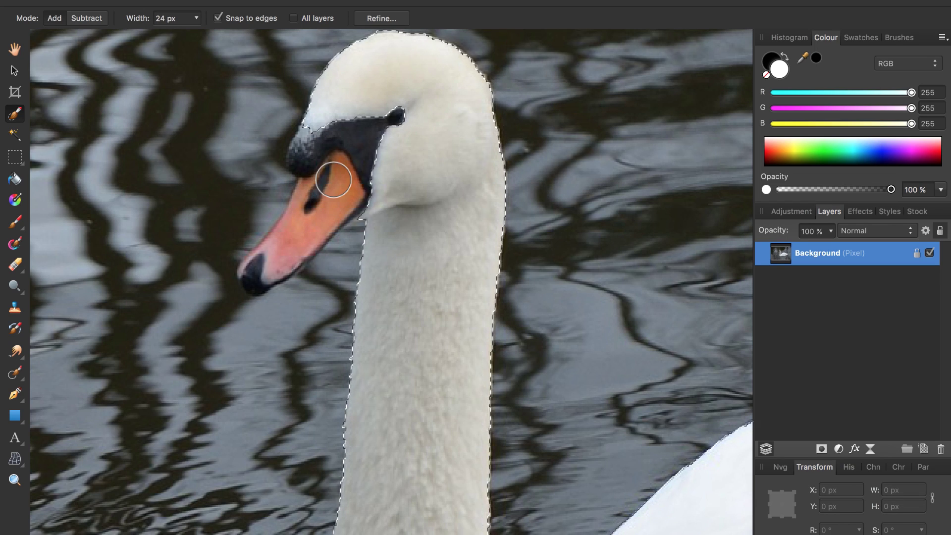
key(bracketleft)
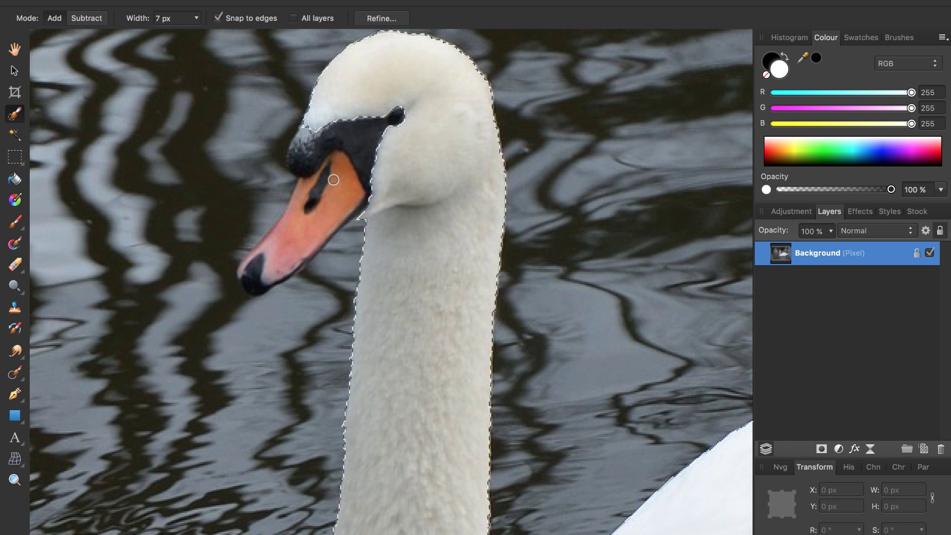
drag(360, 146, 364, 145)
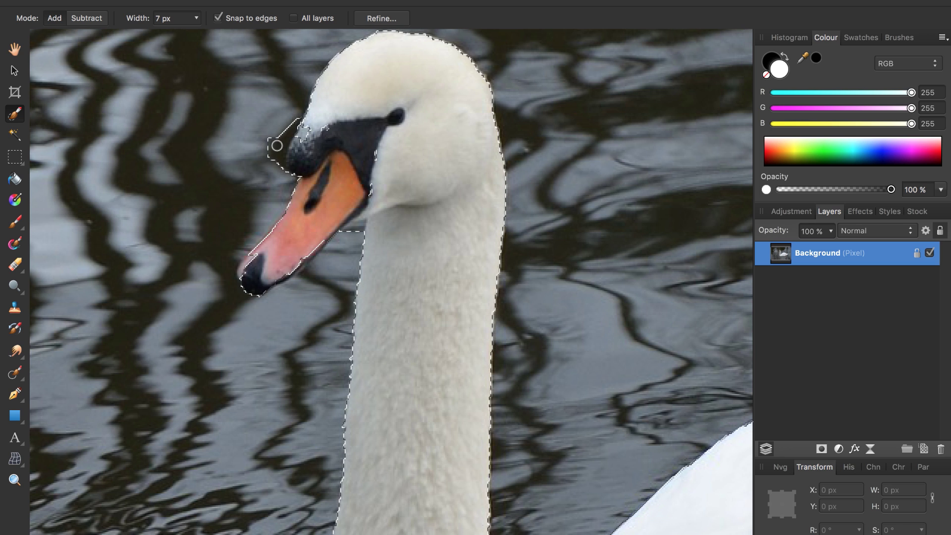
drag(277, 146, 261, 155)
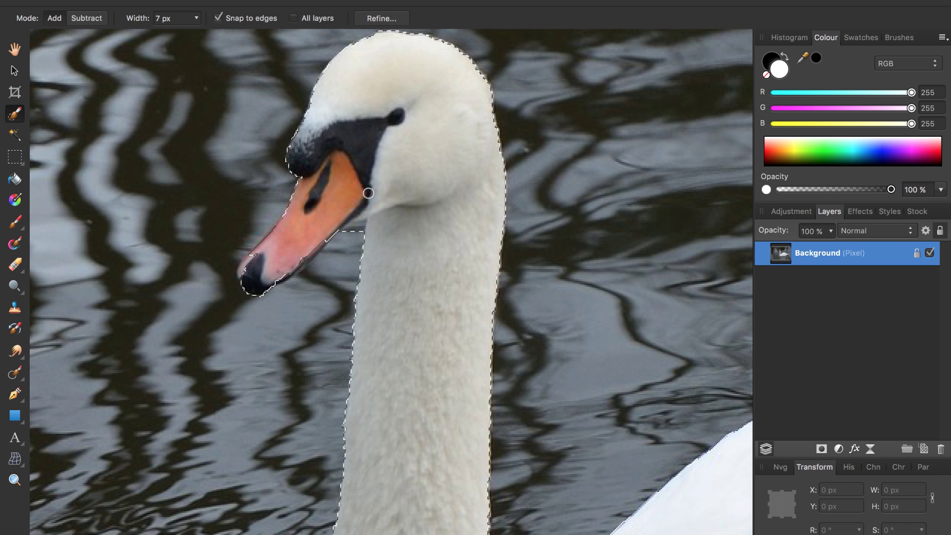
key(super+0)
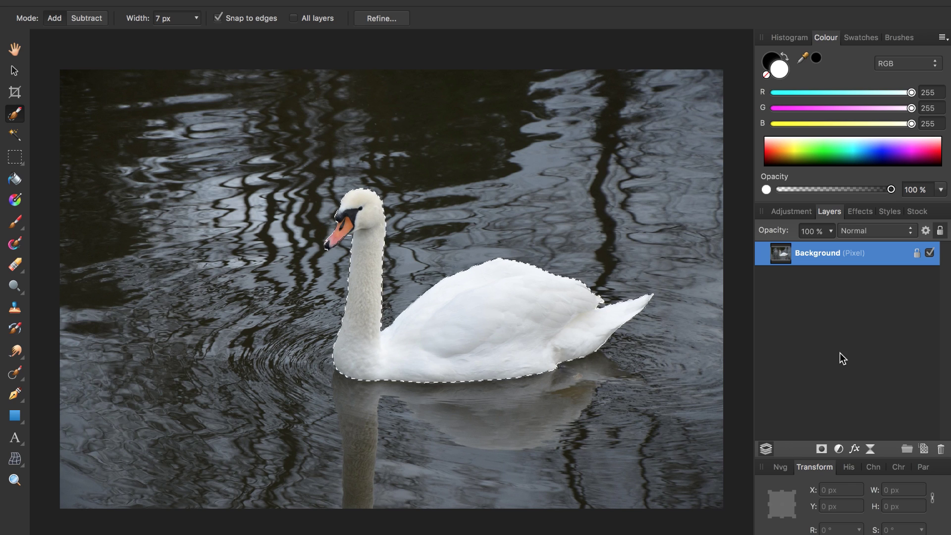
- Add a Colour Balance adjustment to the selected swan with midtones Cyan / Red at -95% and Yellow / Blue at 91%
click(839, 449)
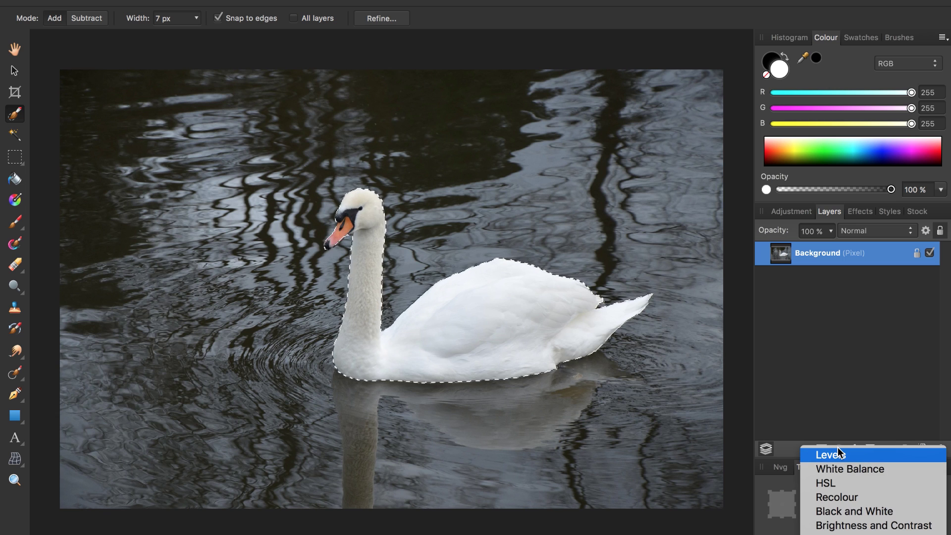
scroll(867, 525, down, 5)
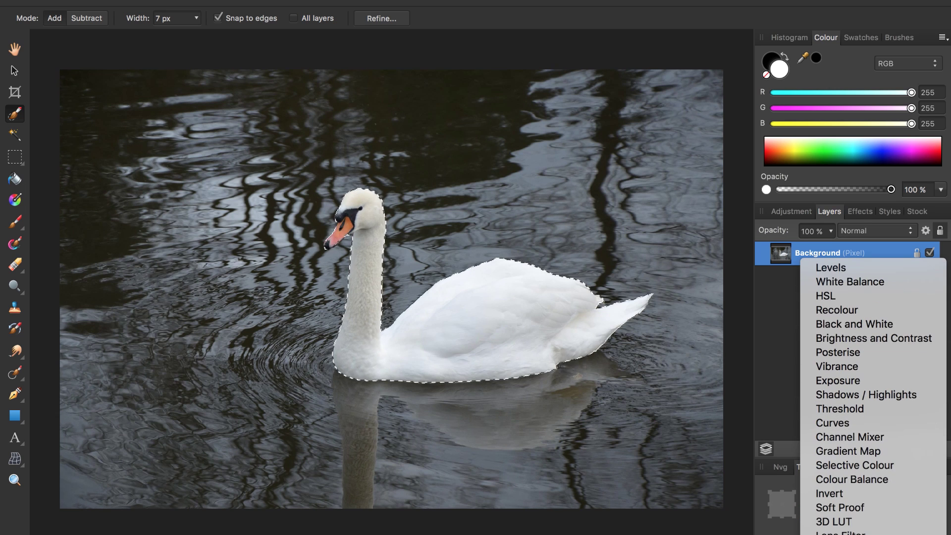
click(848, 479)
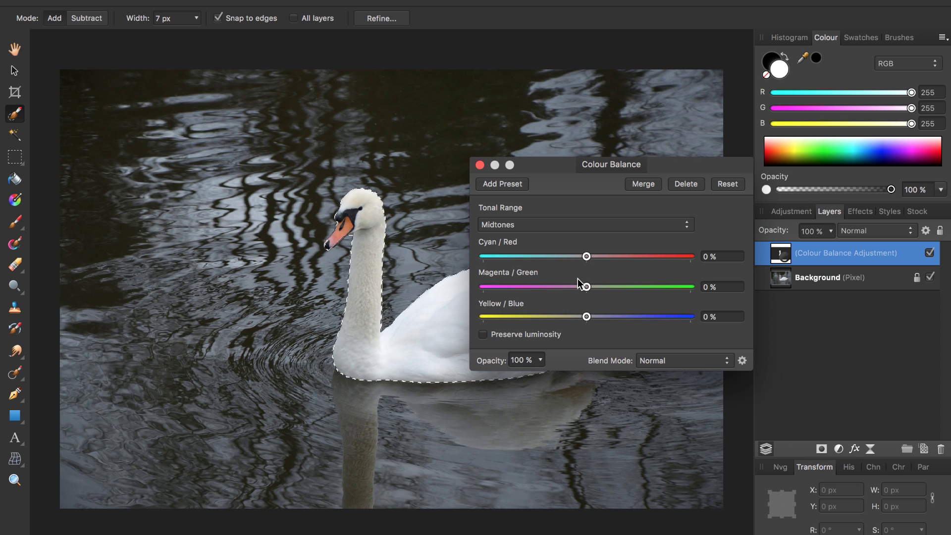
drag(587, 256, 488, 256)
drag(587, 316, 682, 317)
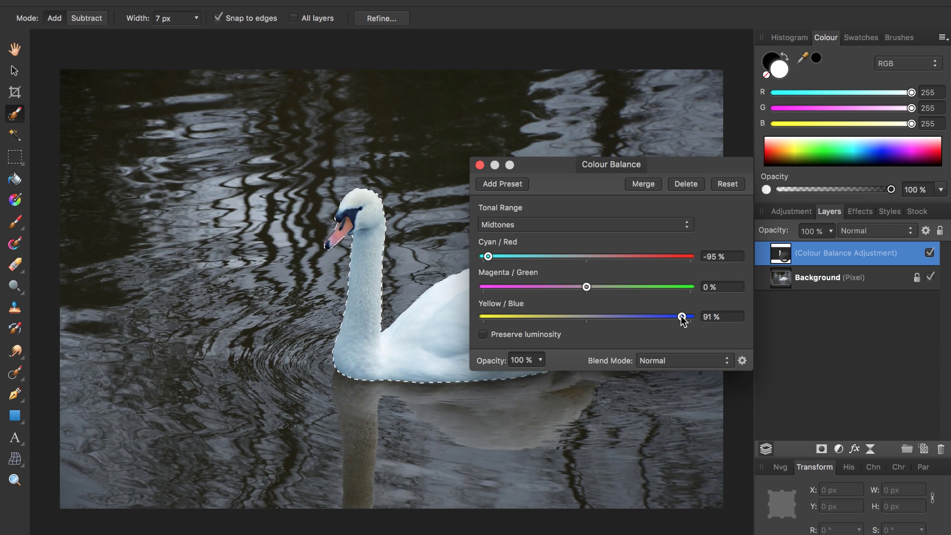
click(480, 165)
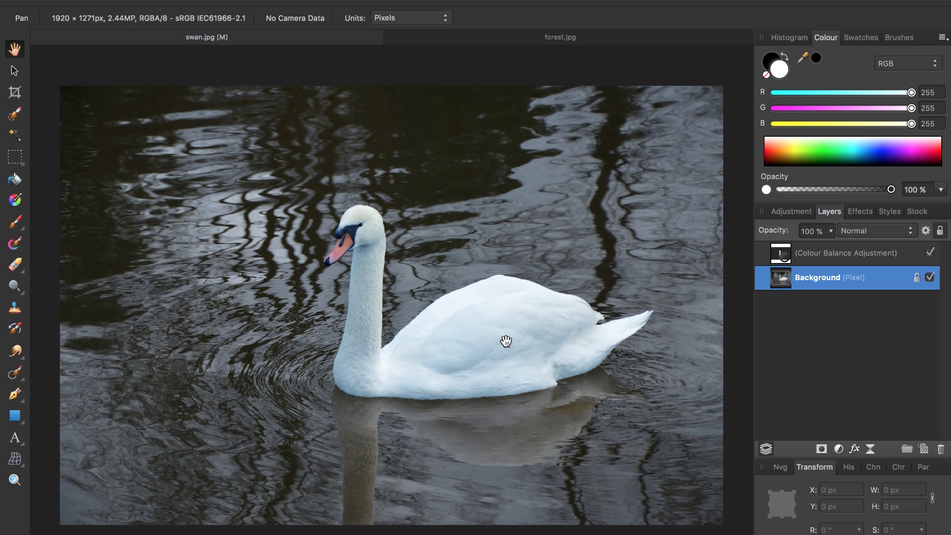
- Load the swan selection from the Colour Balance adjustment's mask and copy the swan from the Background layer into forest.jpg
click(550, 39)
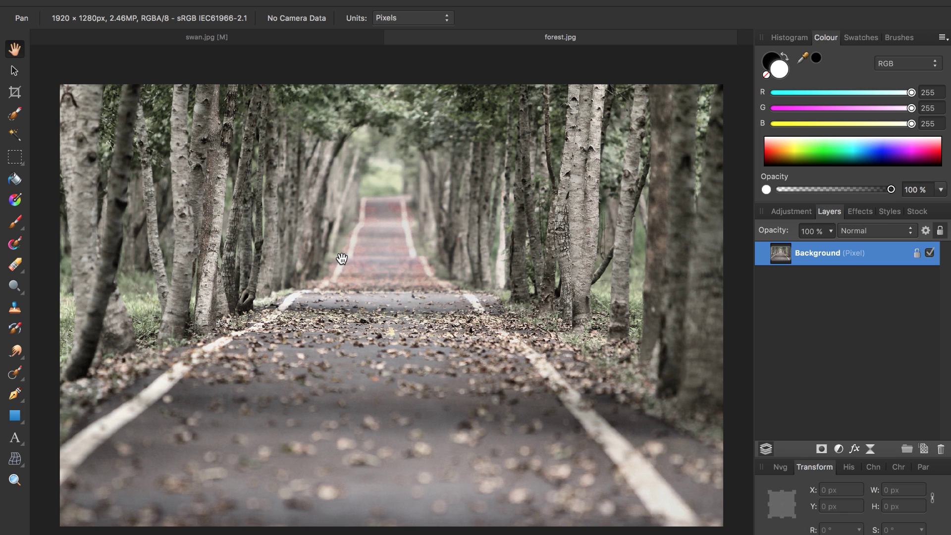
click(290, 41)
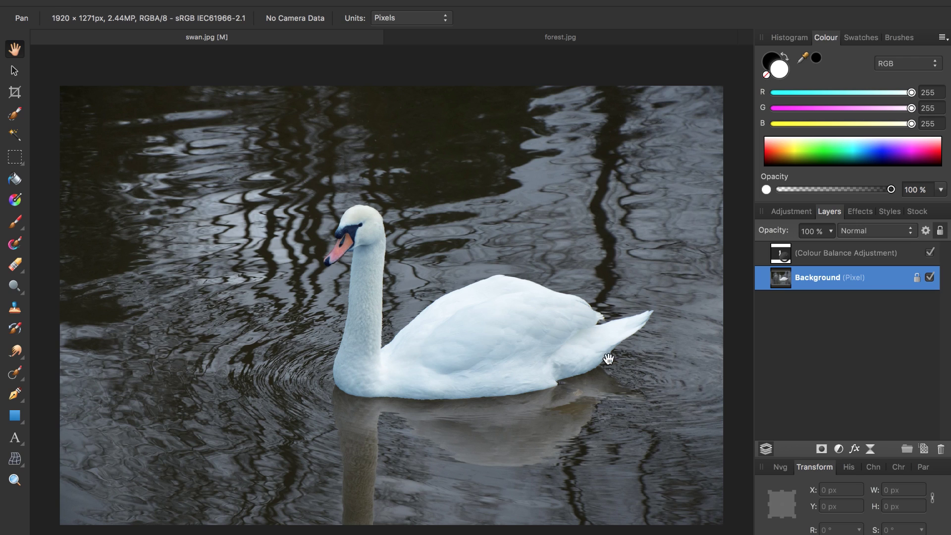
super+click(780, 254)
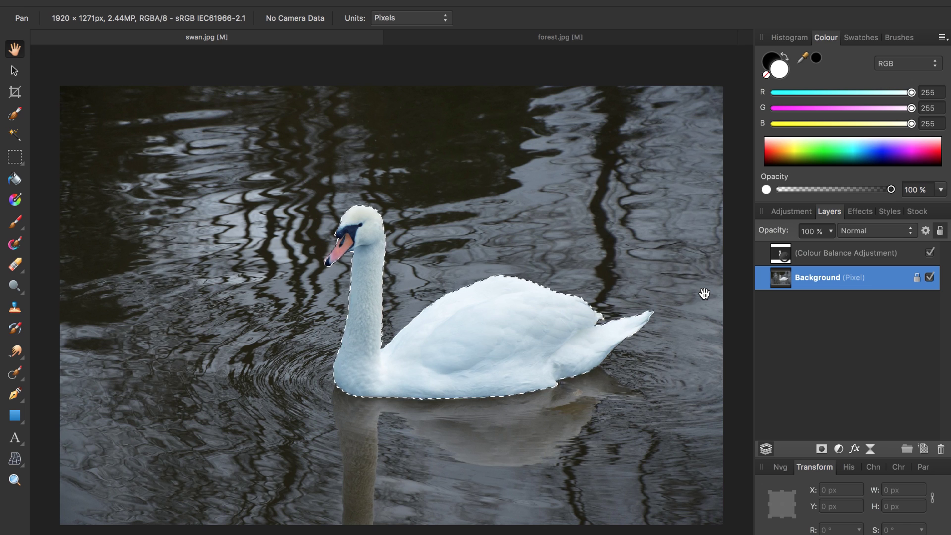
click(595, 39)
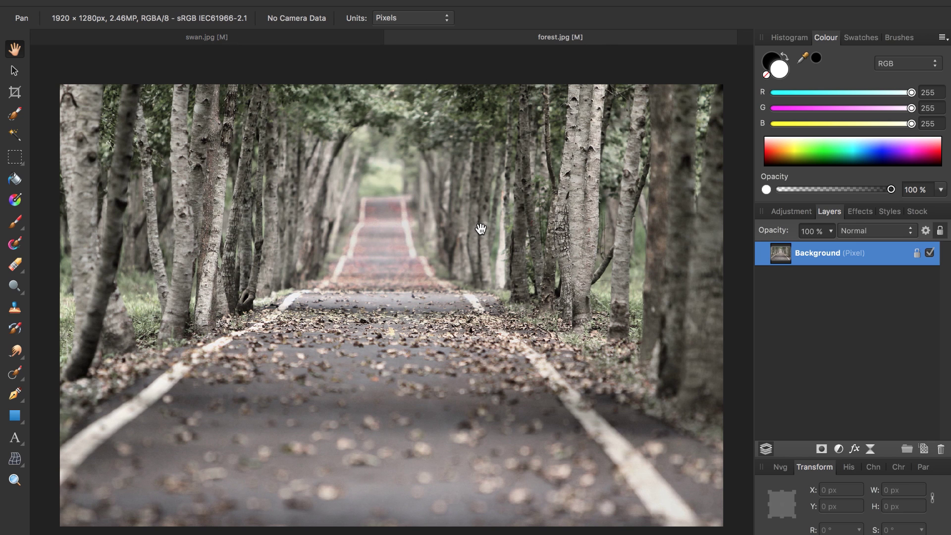
key(super+v)
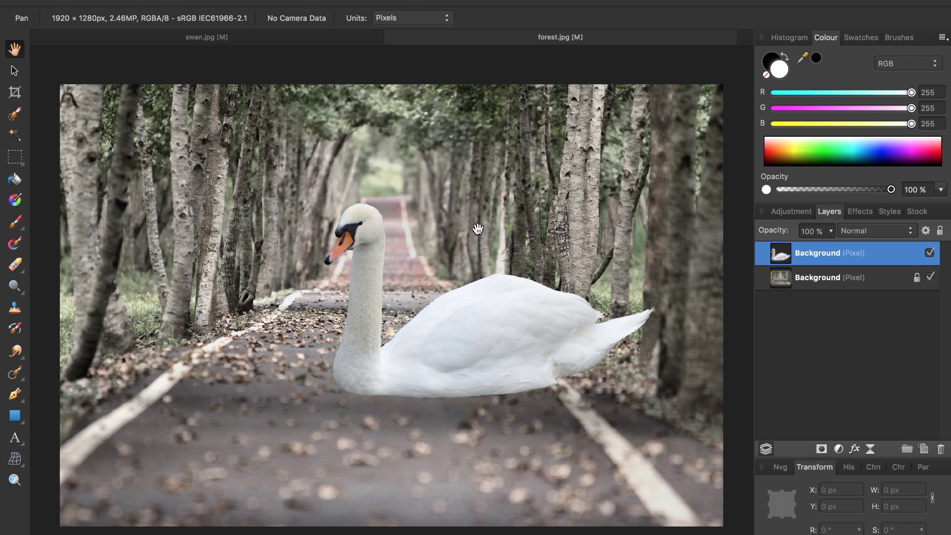
- Scale the pasted swan down to about 672 × 480 px and place it on the forest path at about X 640, Y 323 px
click(15, 72)
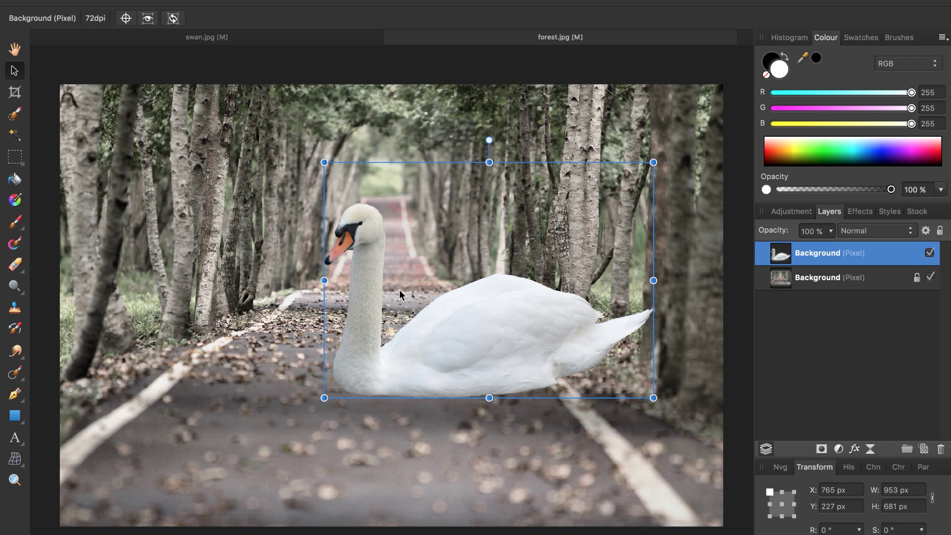
drag(460, 332, 348, 348)
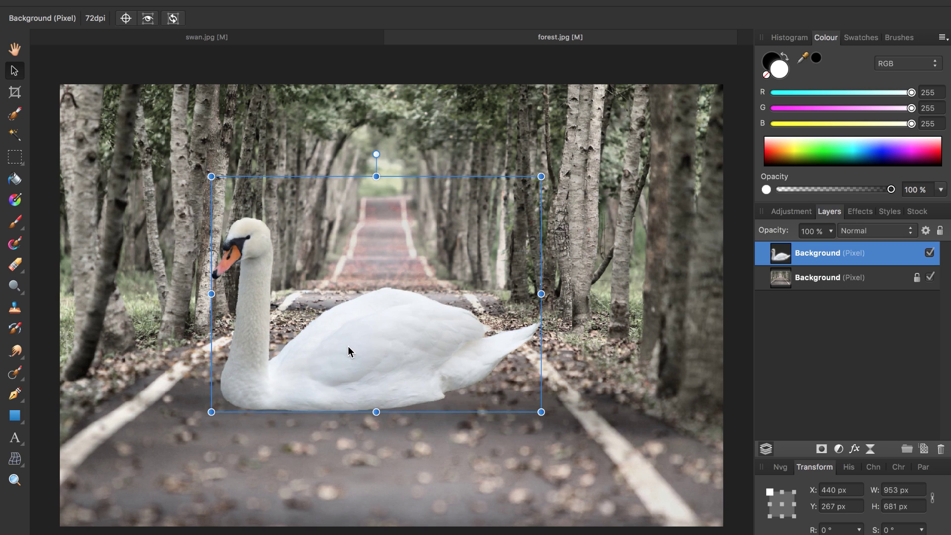
drag(541, 179, 445, 247)
drag(313, 369, 382, 316)
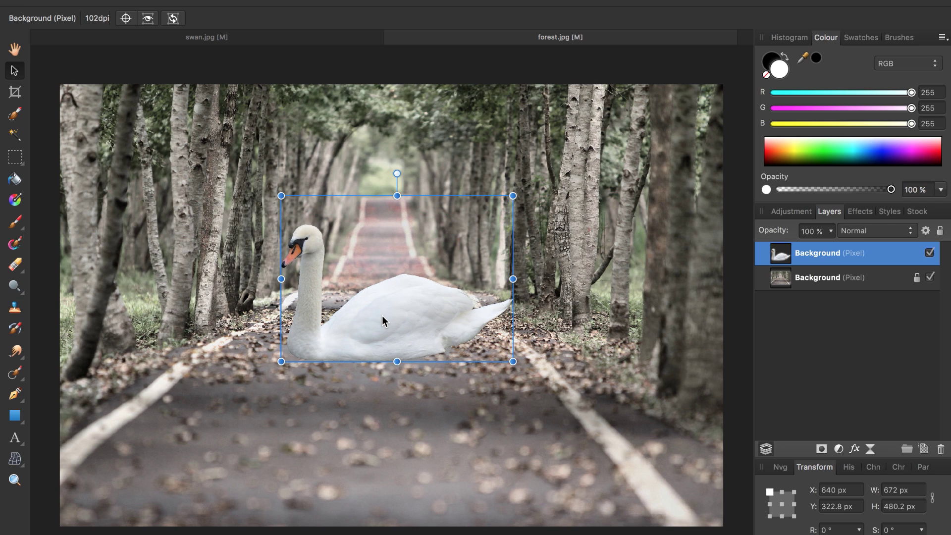
- Add the artistic text "I love birds!!" on the path below the swan and enlarge it to about 1250 × 215 px
click(770, 350)
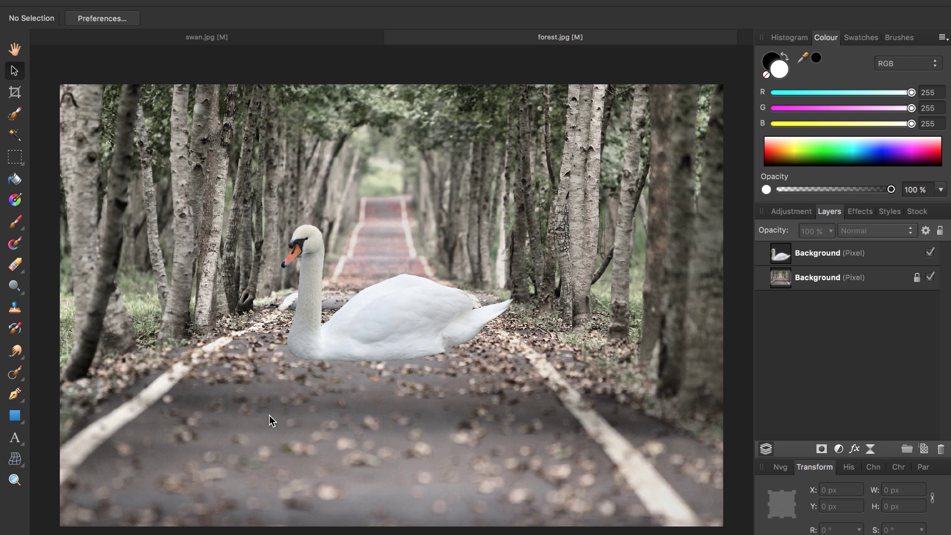
click(15, 439)
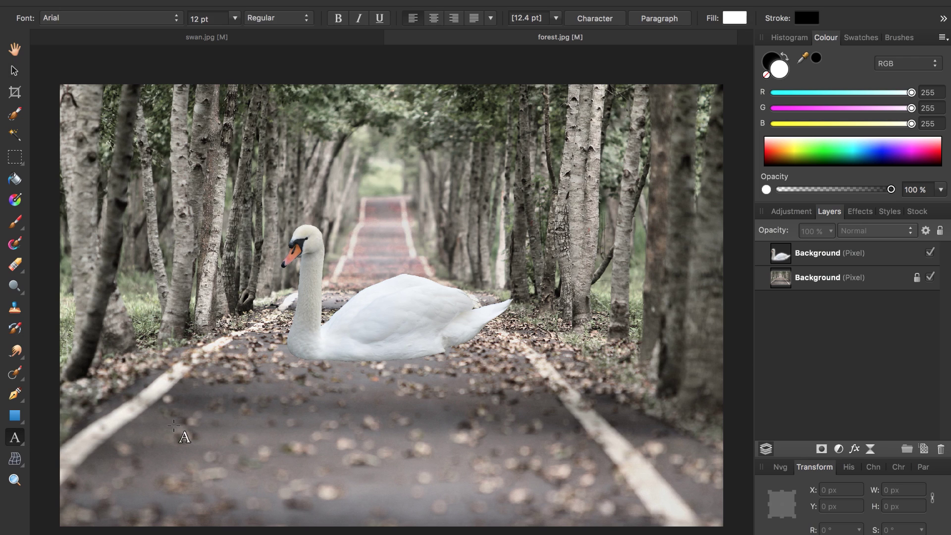
click(231, 430)
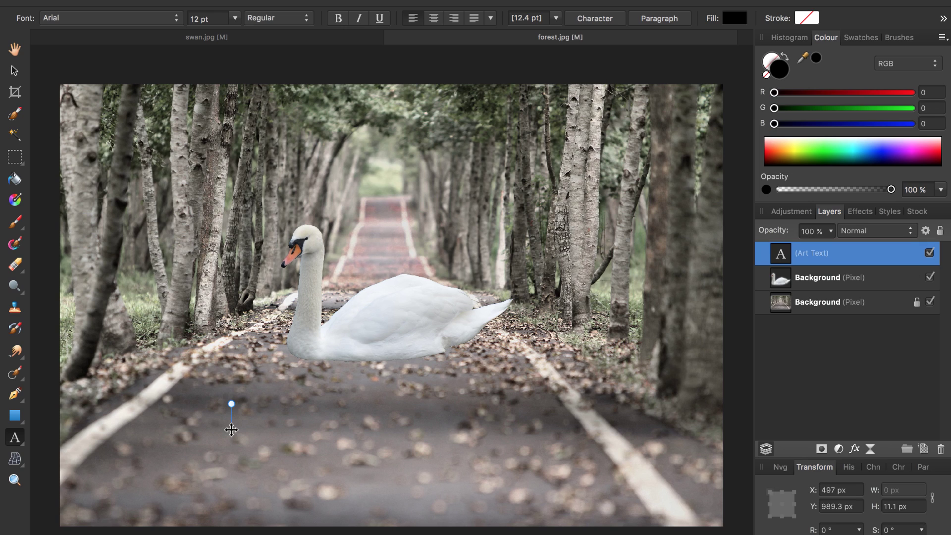
text(I love birds)
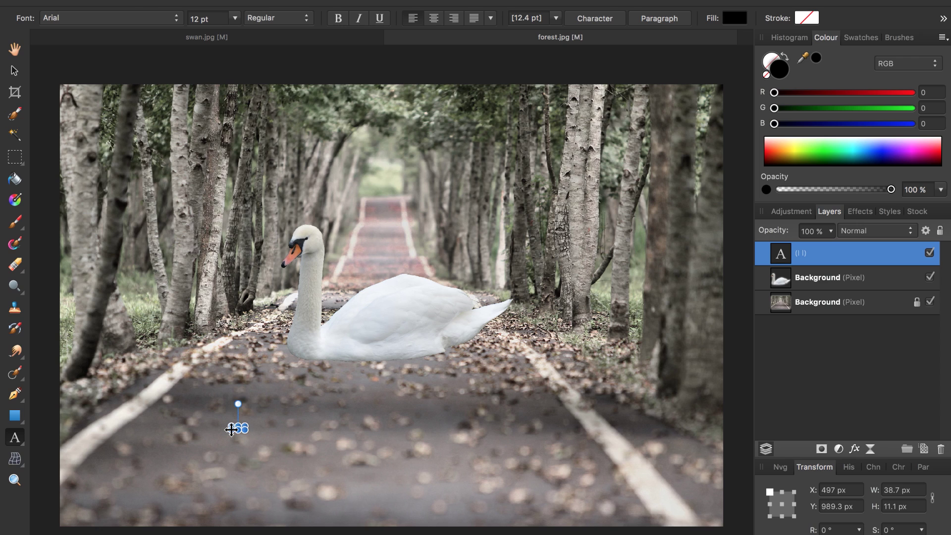
text(!!)
drag(254, 429, 591, 515)
drag(230, 422, 160, 410)
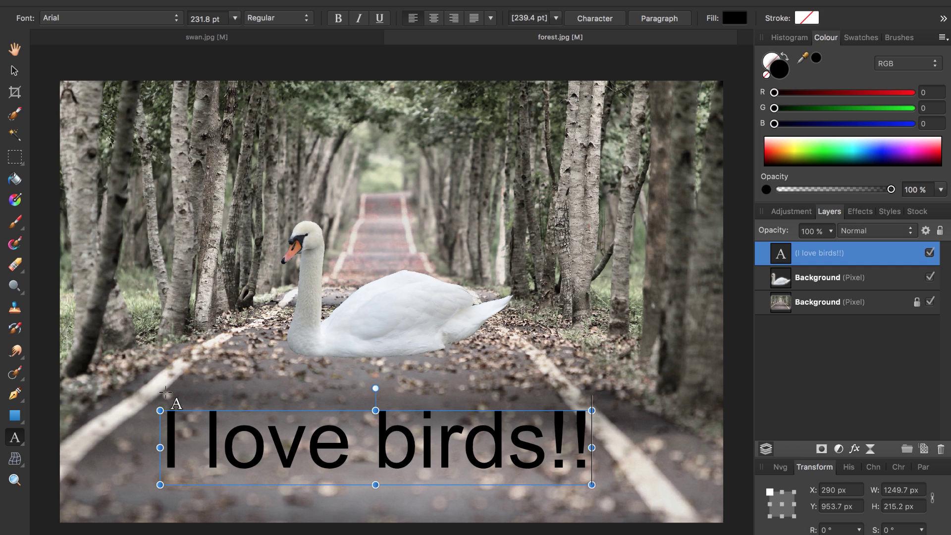
- Set the whole "I love birds!!" text in Arial Rounded MT Bold with a red fill of about H 7, S 65, L 52
drag(170, 429, 584, 473)
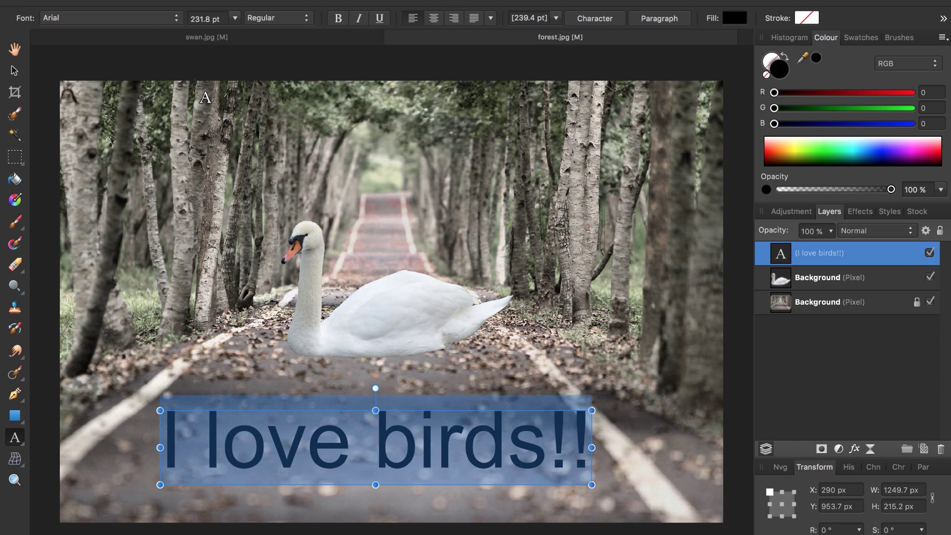
click(135, 18)
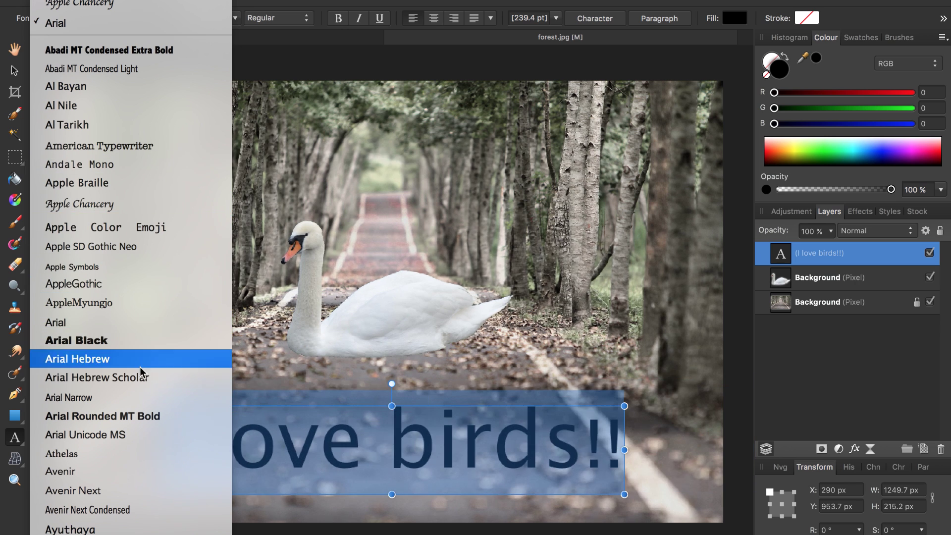
click(142, 417)
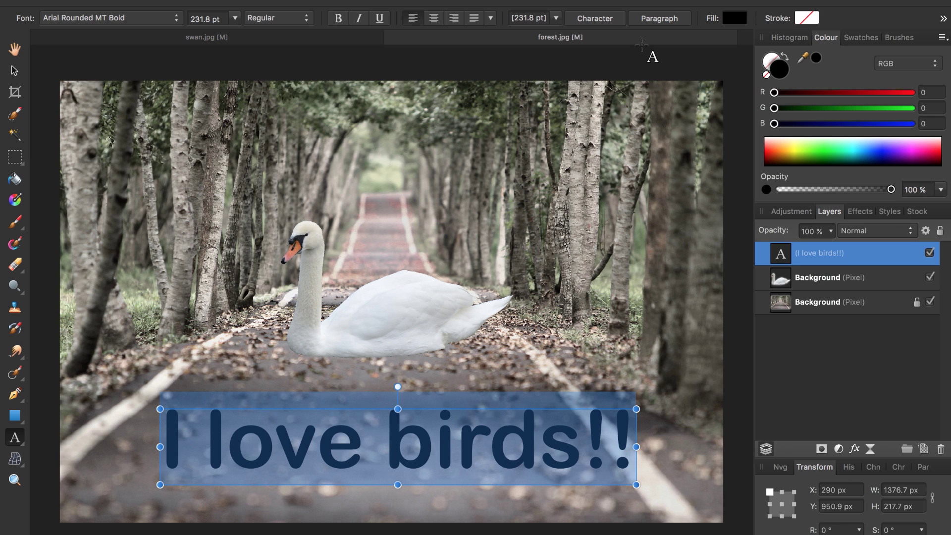
click(729, 21)
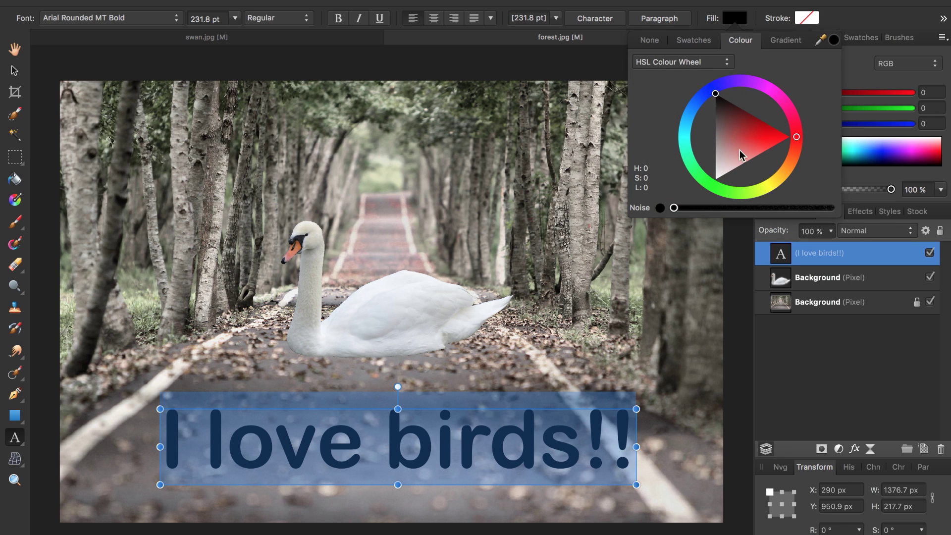
drag(797, 151, 763, 144)
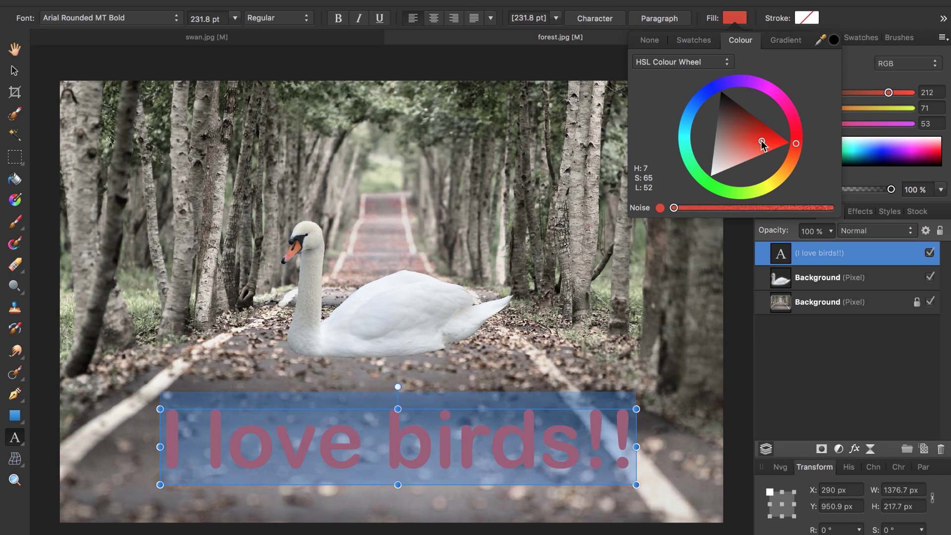
click(860, 21)
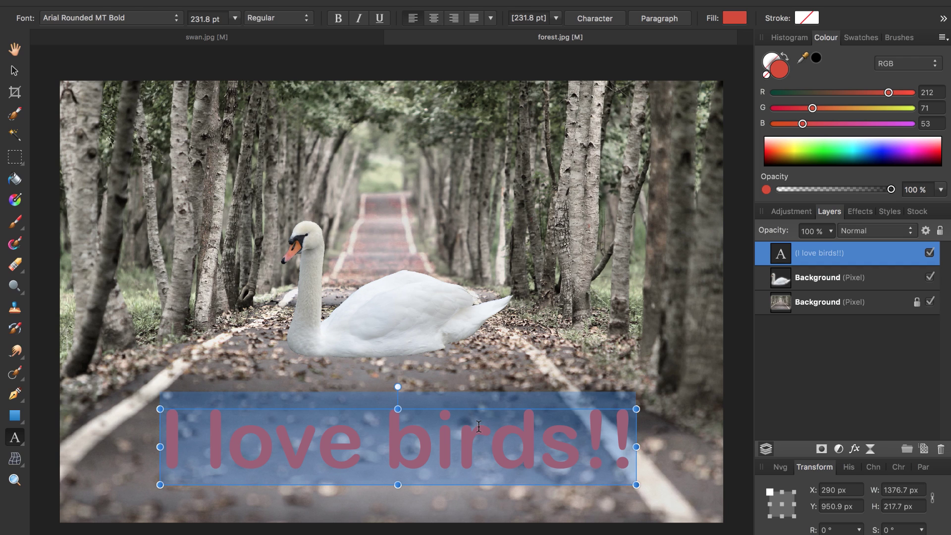
- Move the "I love birds!!" text down to about X 356, Y 1056 px and deselect it
click(13, 71)
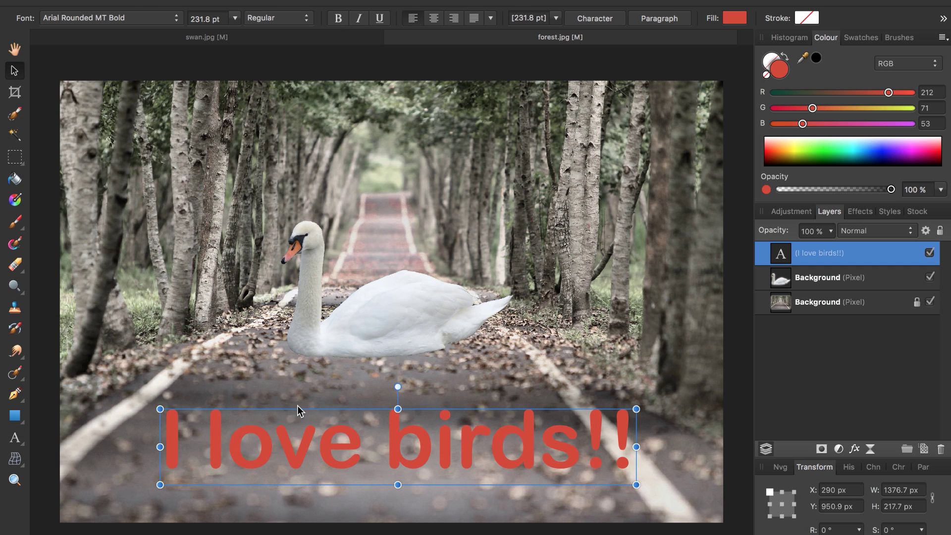
drag(335, 459, 356, 498)
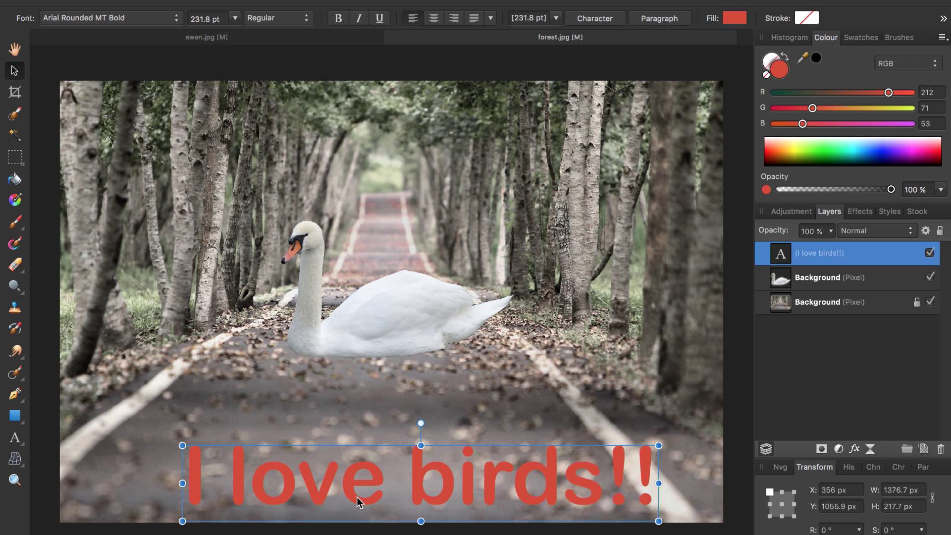
click(768, 343)
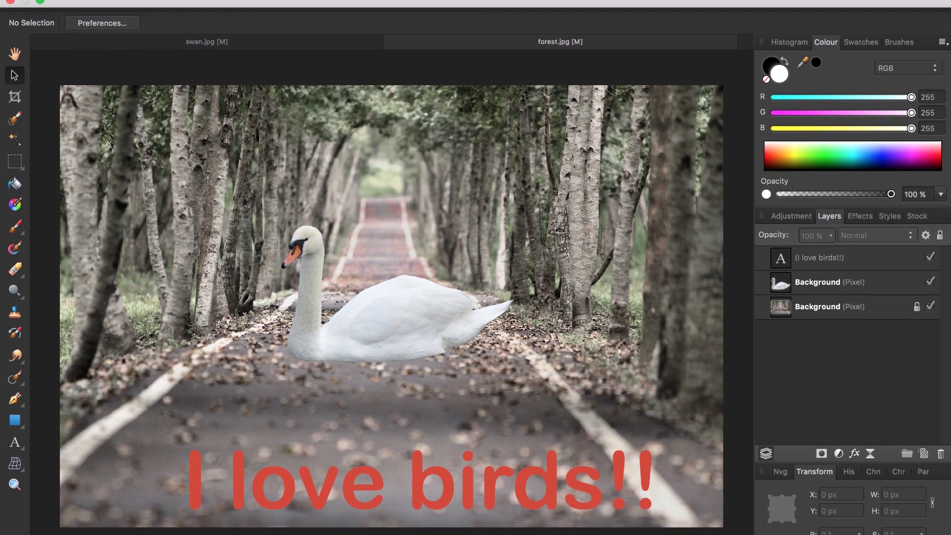
- Export the composite as a 1920 × 1280 px JPEG at quality 100, named bird, in the Top 10 folder
click(129, 1)
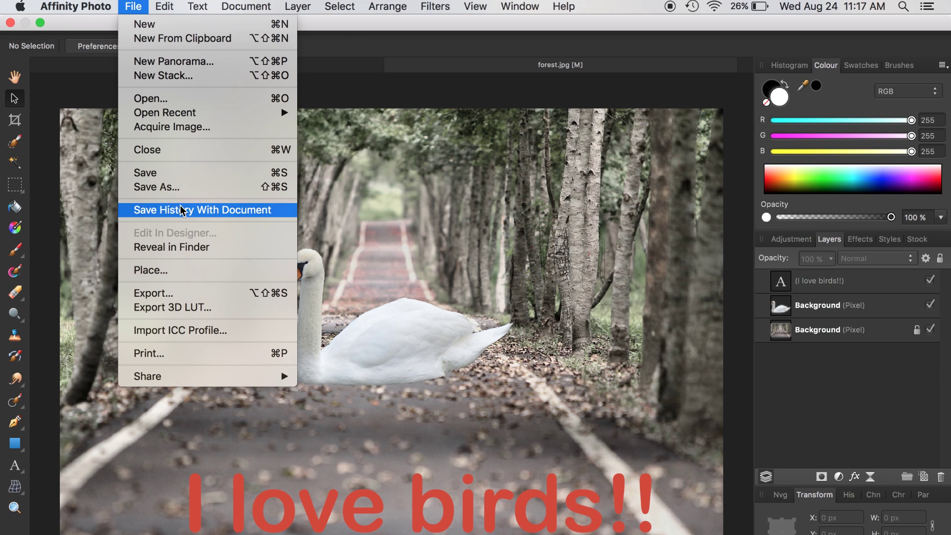
click(188, 292)
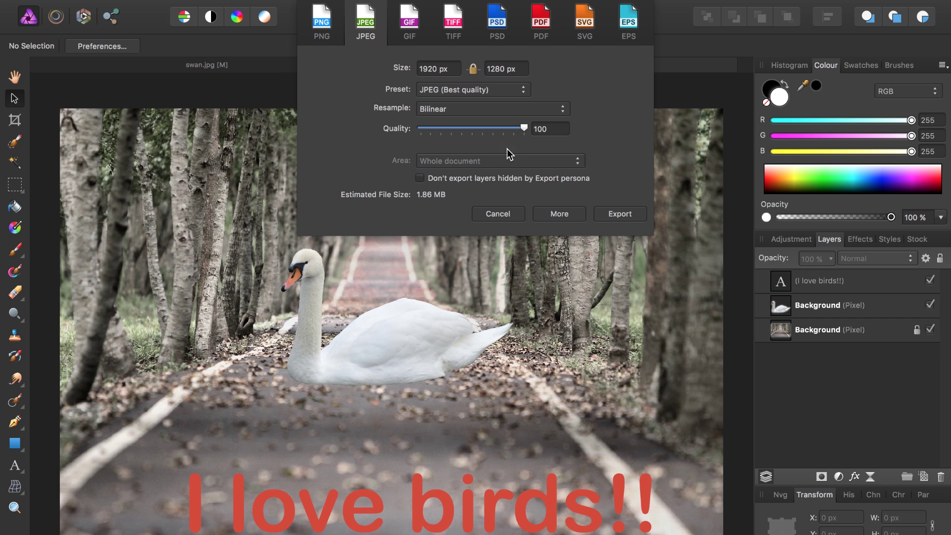
drag(522, 129, 462, 127)
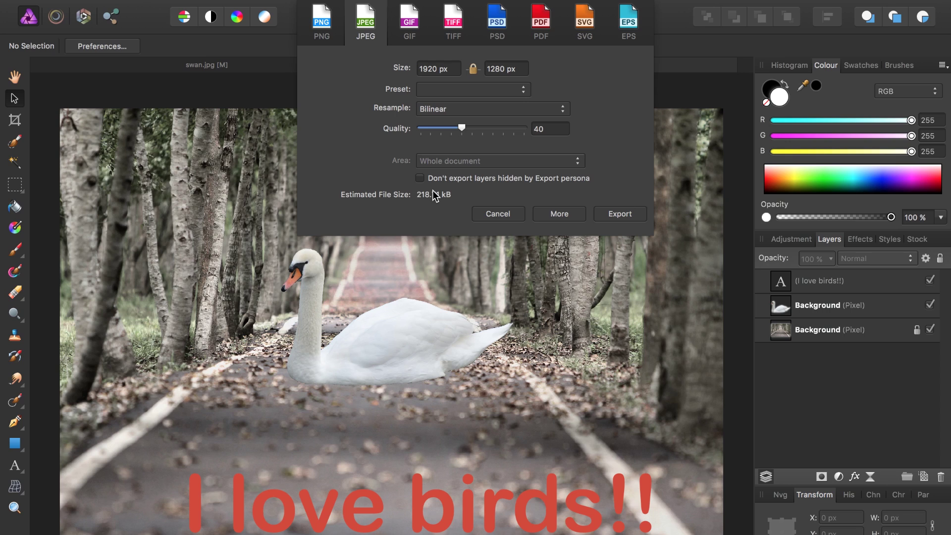
drag(463, 125, 529, 133)
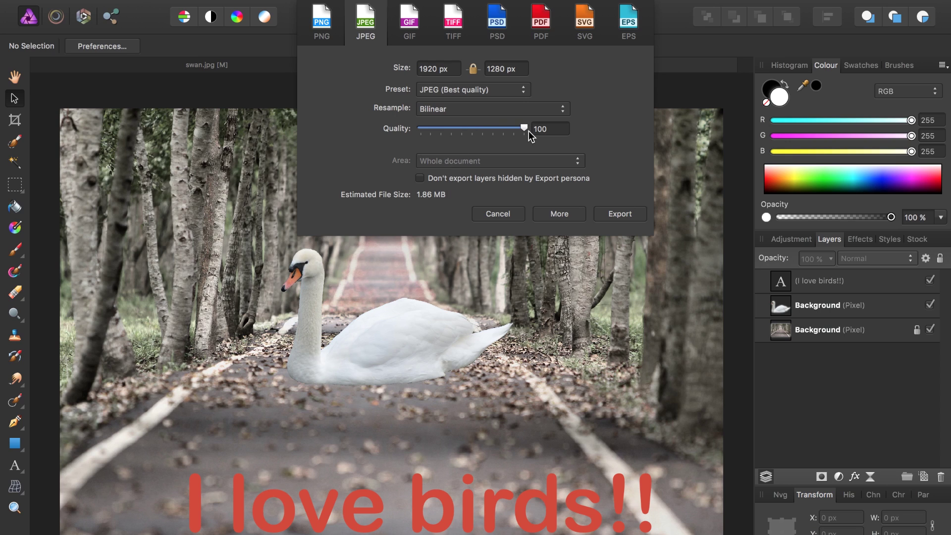
click(614, 212)
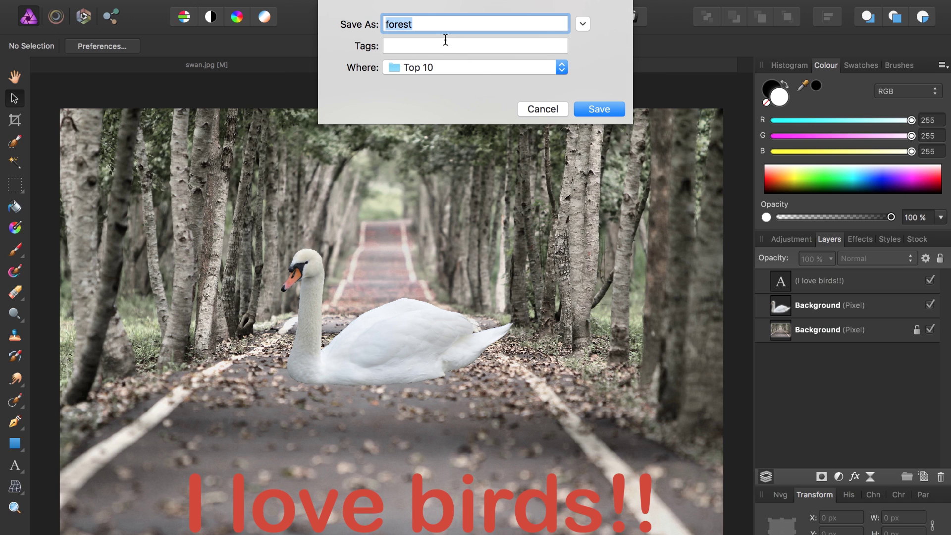
text(bird)
click(599, 109)
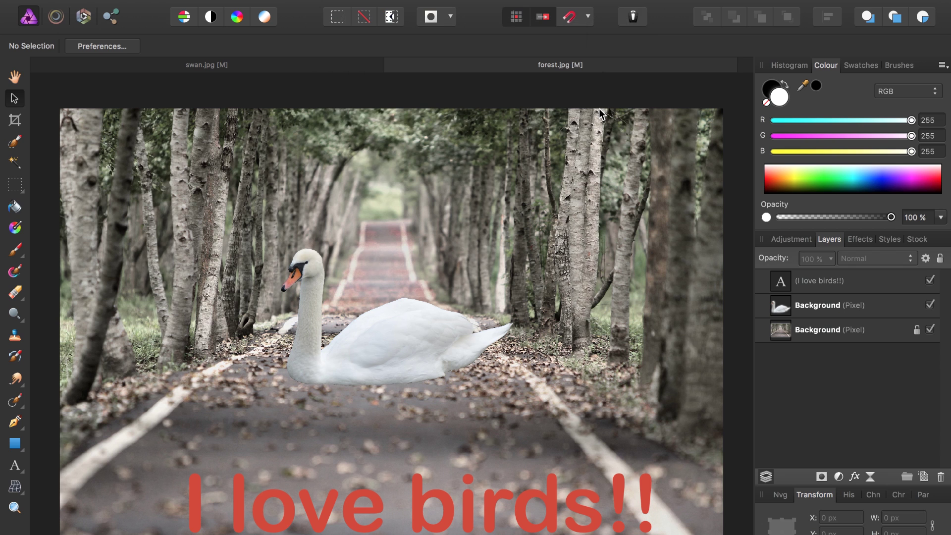